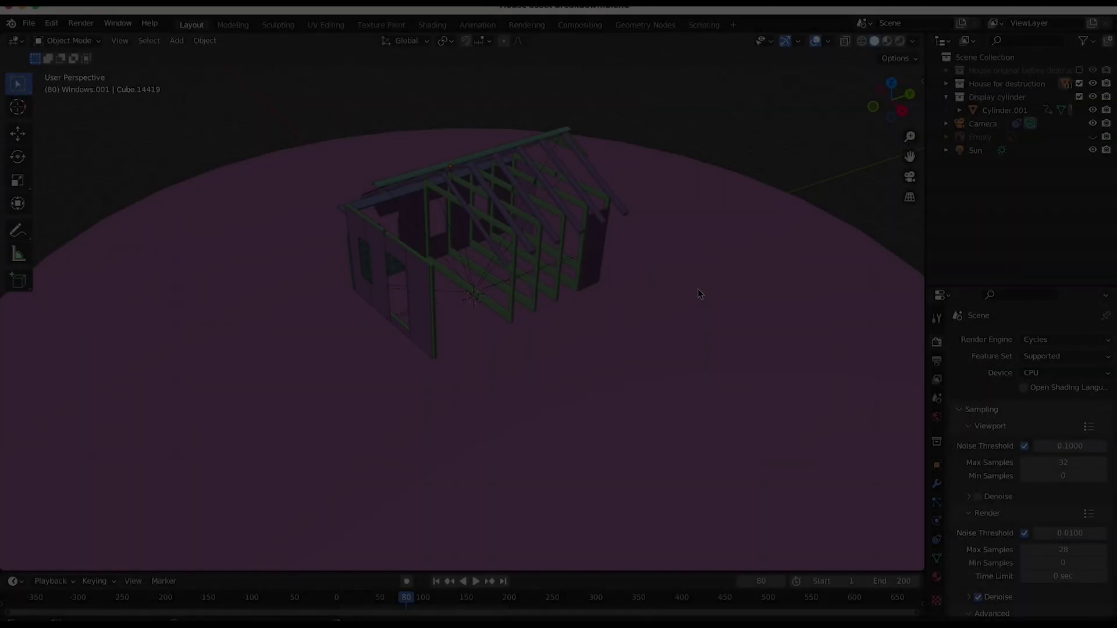
Examine the partially built house model and its wall and roof framing from several sides.
scroll(392, 252, "left", 5)
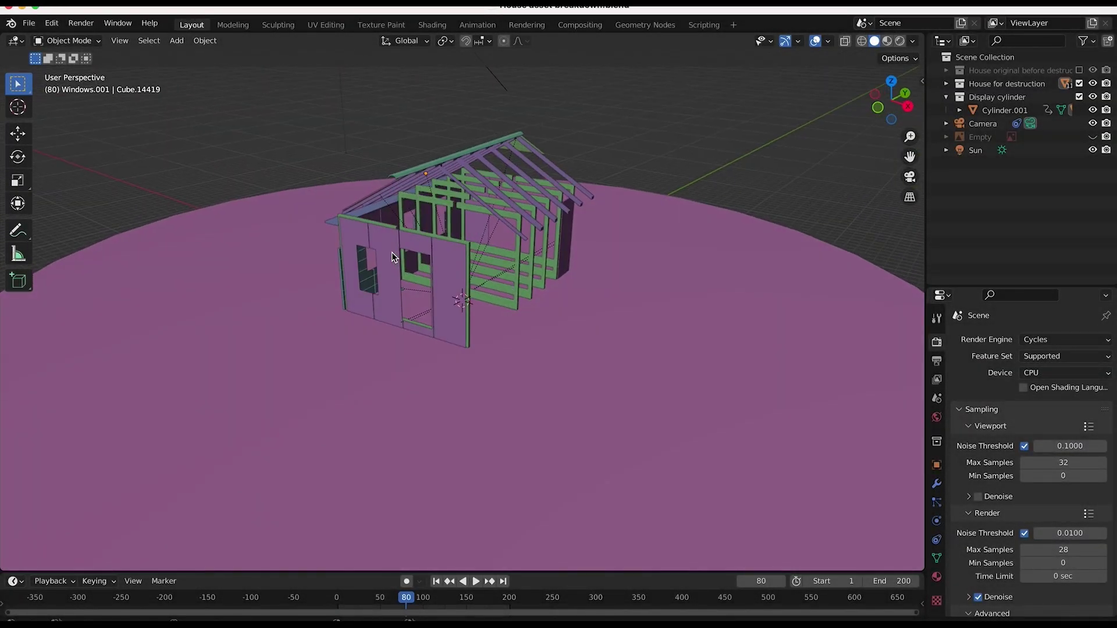
scroll(392, 257, "right", 5)
scroll(392, 257, "left", 6)
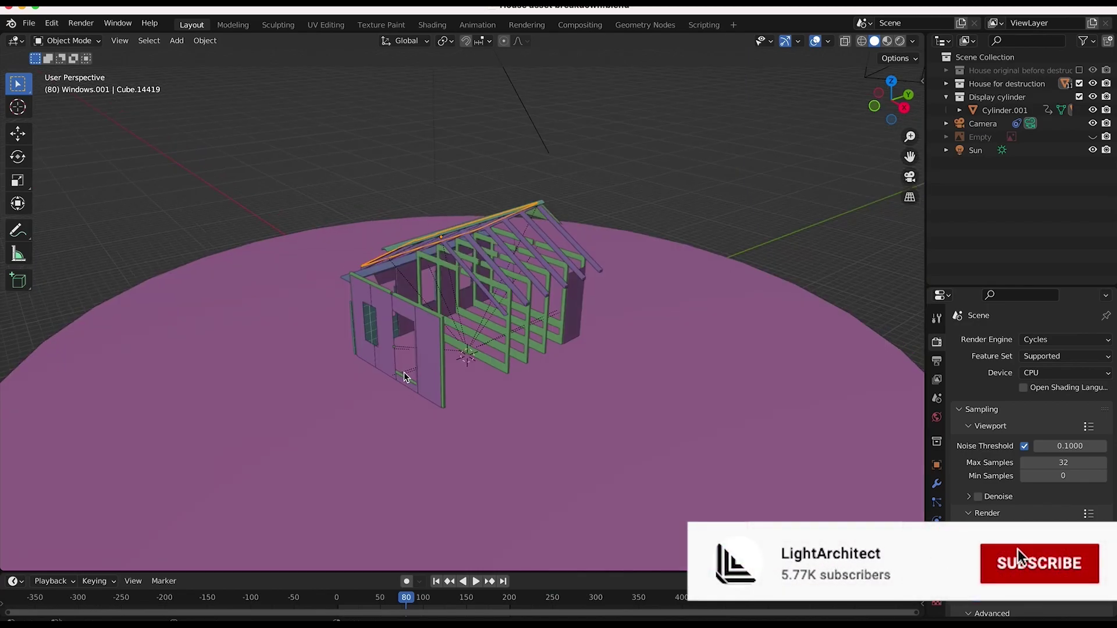
scroll(293, 306, "right", 3)
scroll(293, 305, "left", 5)
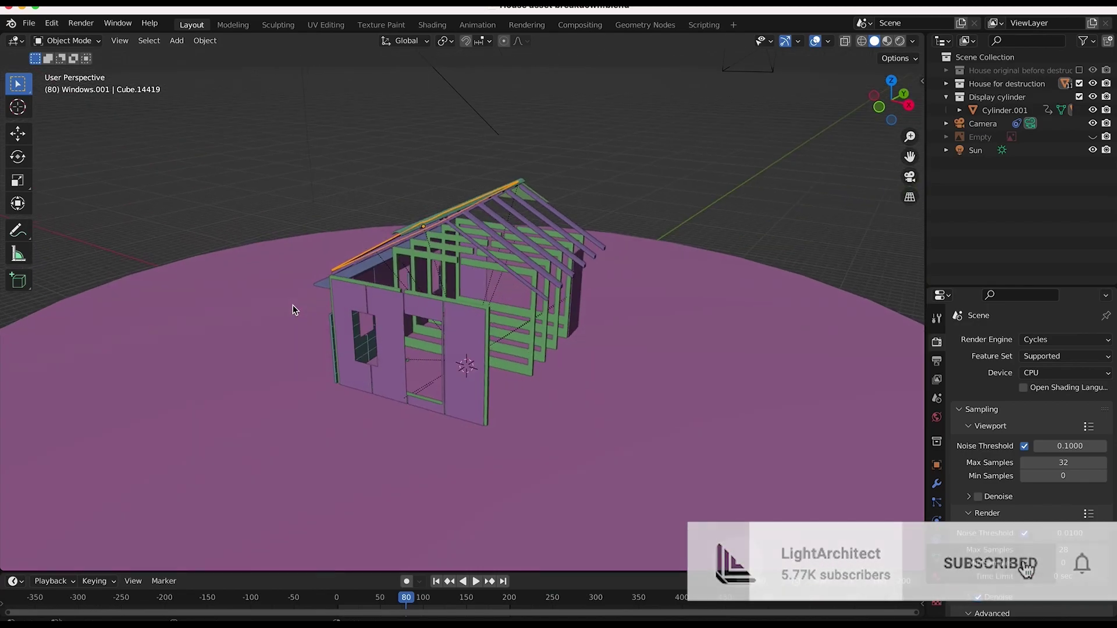
scroll(292, 305, "left", 10)
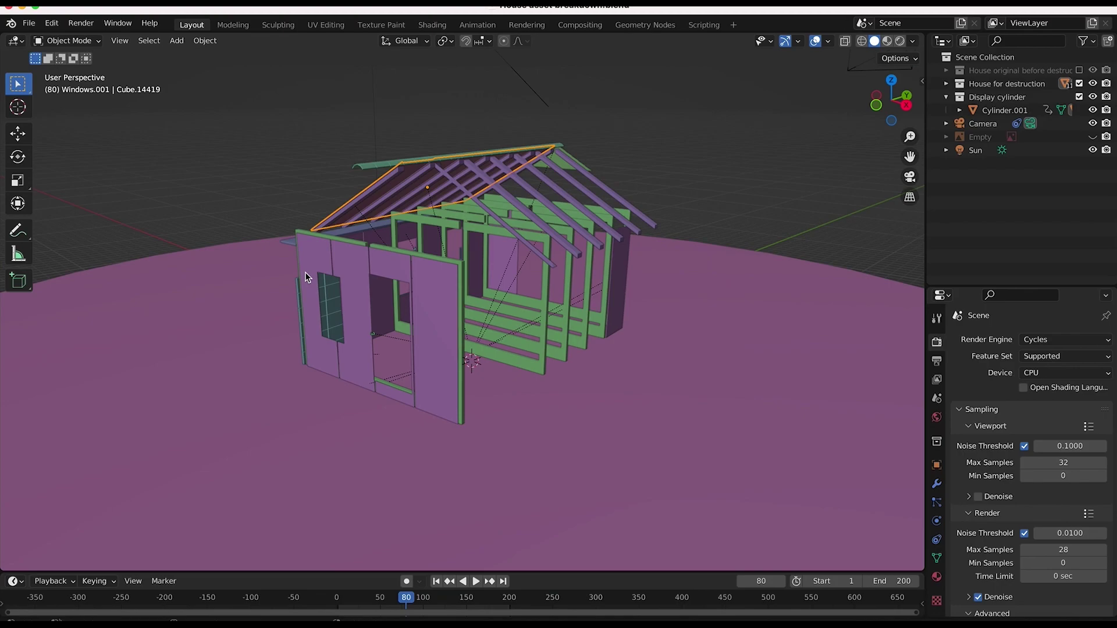
scroll(453, 295, "down", 3)
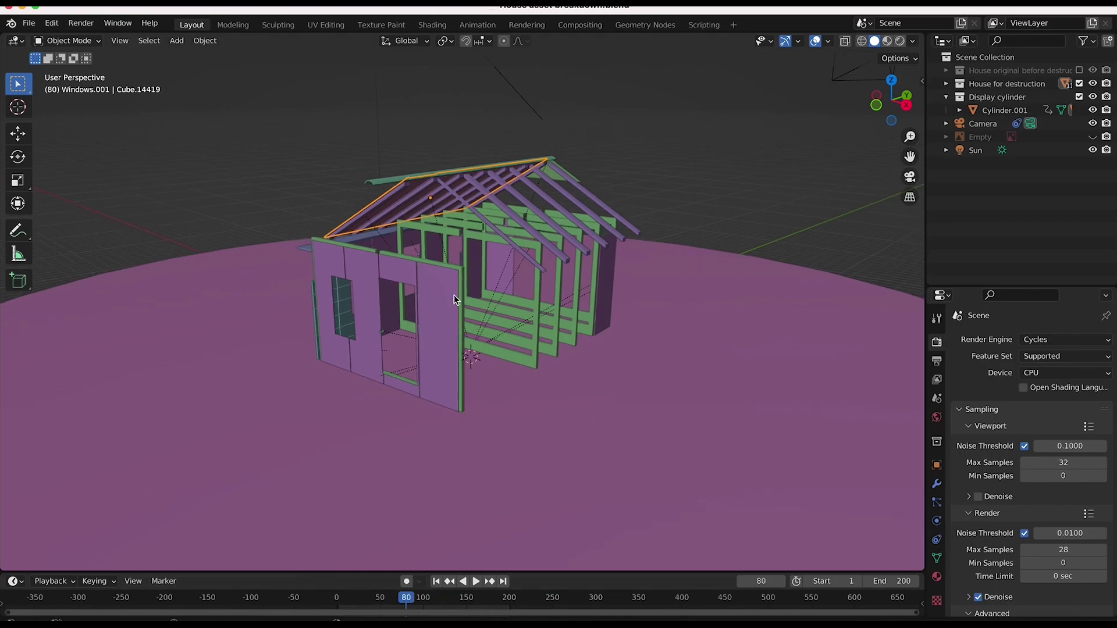
scroll(641, 240, "down", 5)
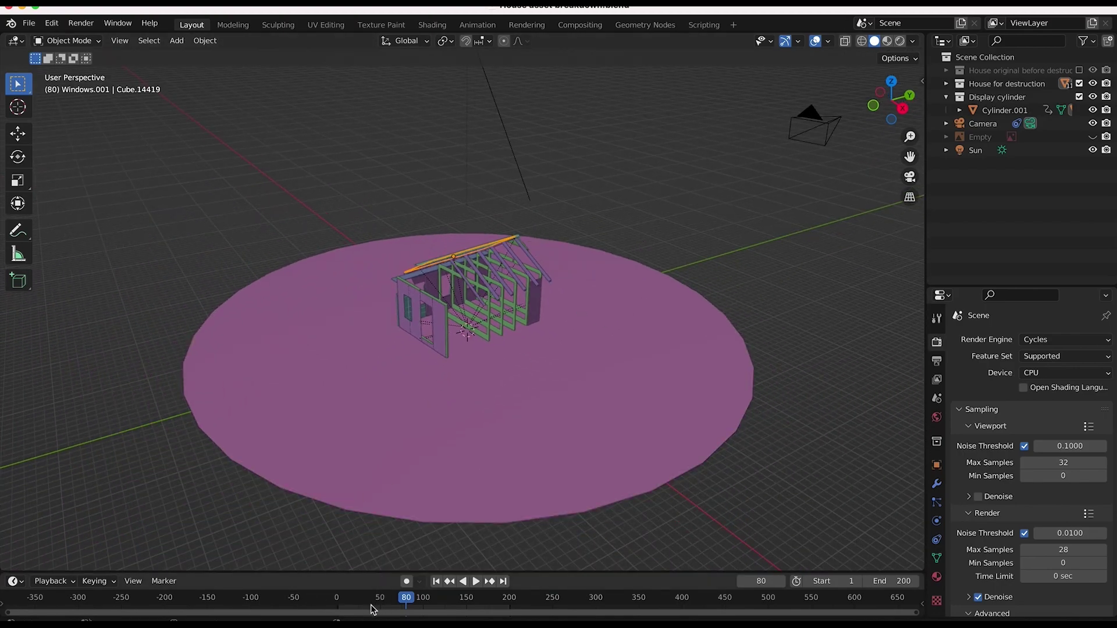
Move the animation to frame 220 and inspect the start frame and length of the outer wall's Build modifier.
left_click_drag(373, 609, 528, 611)
left_click(414, 324)
scroll(415, 325, "left", 10)
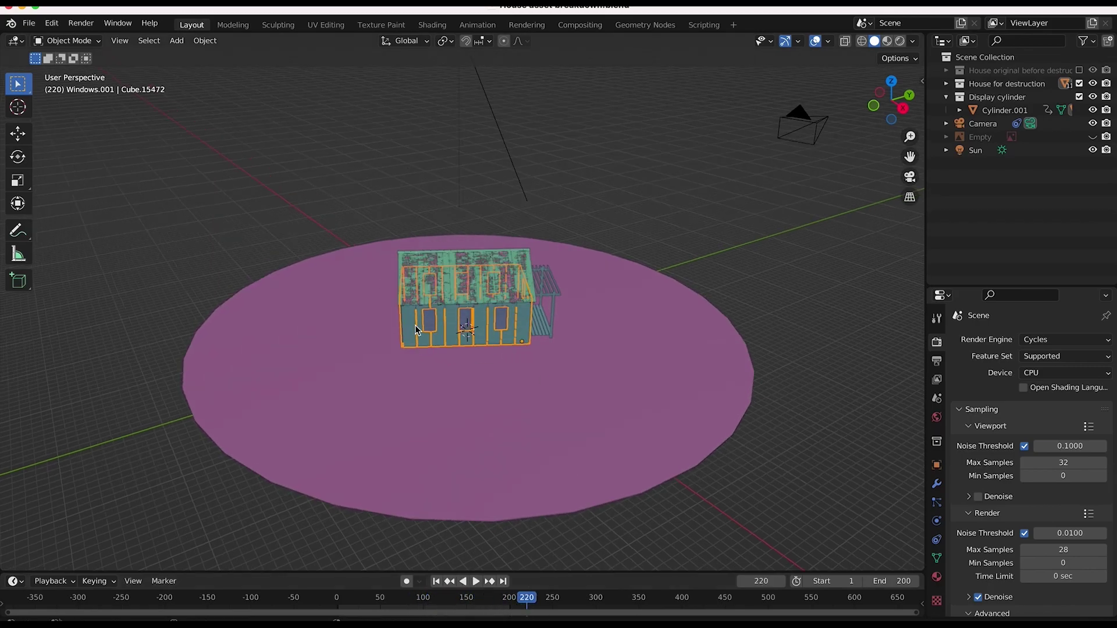
scroll(414, 325, "up", 4)
middle_click_drag(415, 330, 418, 332)
left_click(938, 484)
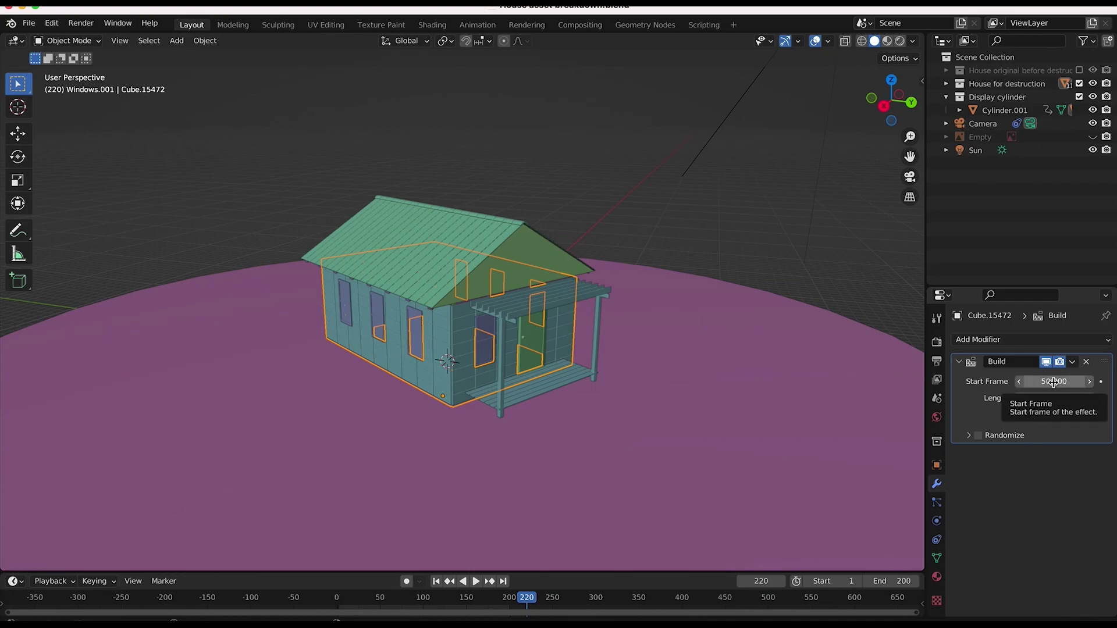
left_click(1050, 400)
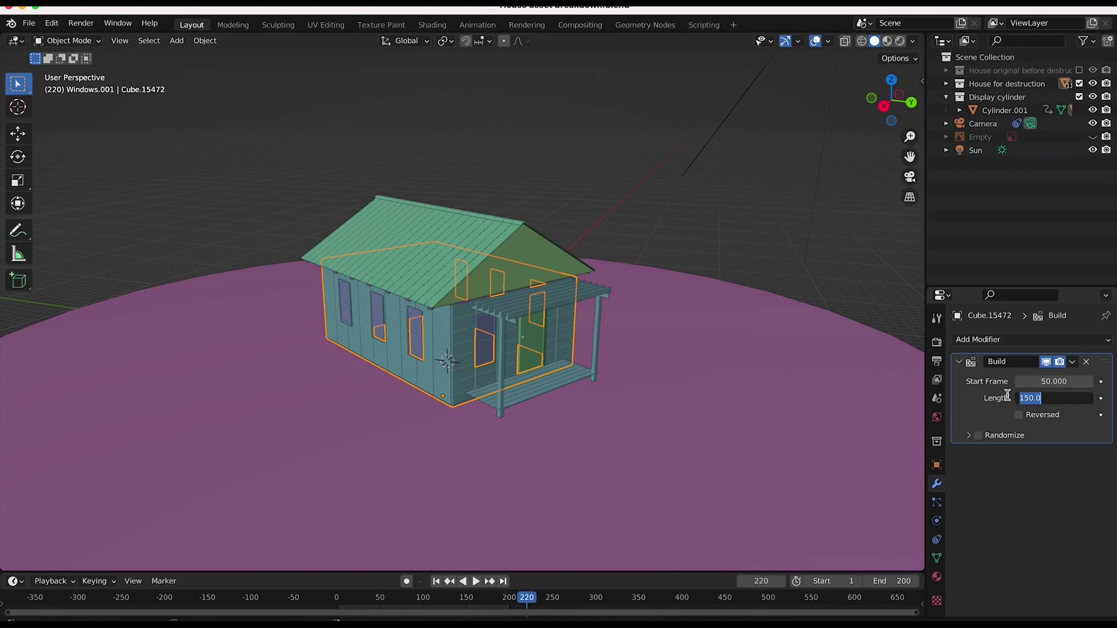
left_click(1071, 387)
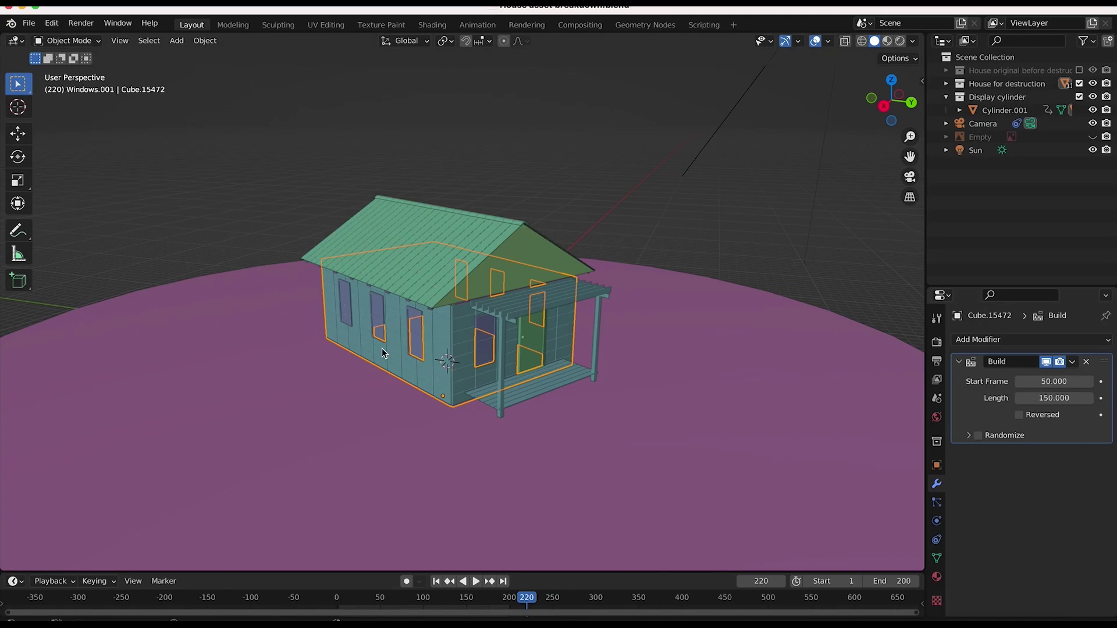
View the house from other sides and reveal the Randomize options of the outer wall's Build modifier.
scroll(400, 389, "left", 8)
scroll(400, 389, "right", 6)
scroll(400, 388, "left", 6)
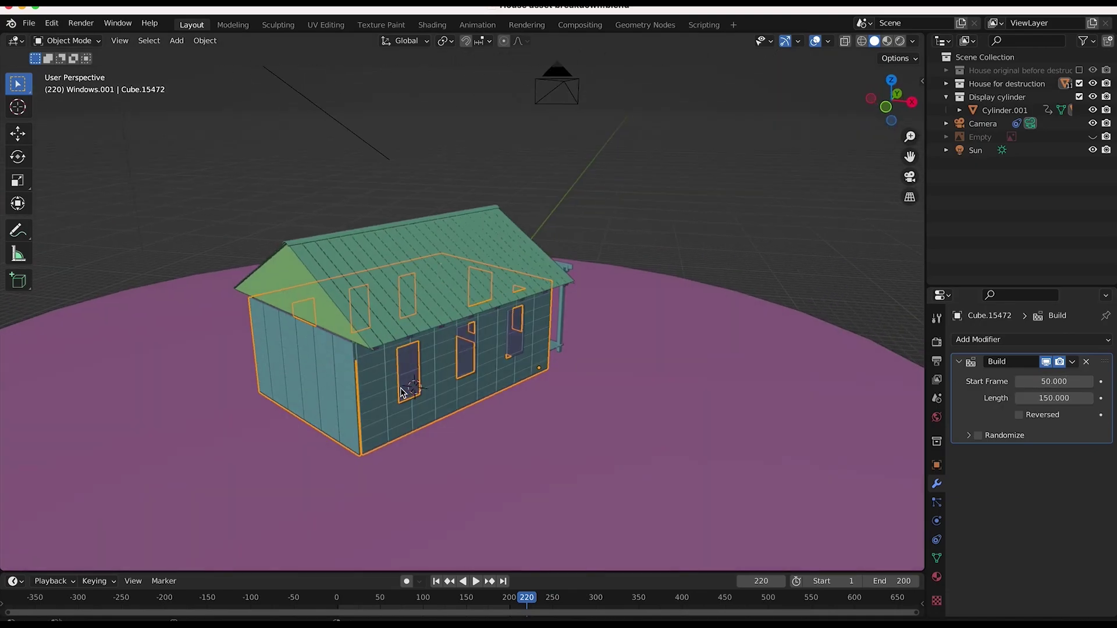
left_click(968, 435)
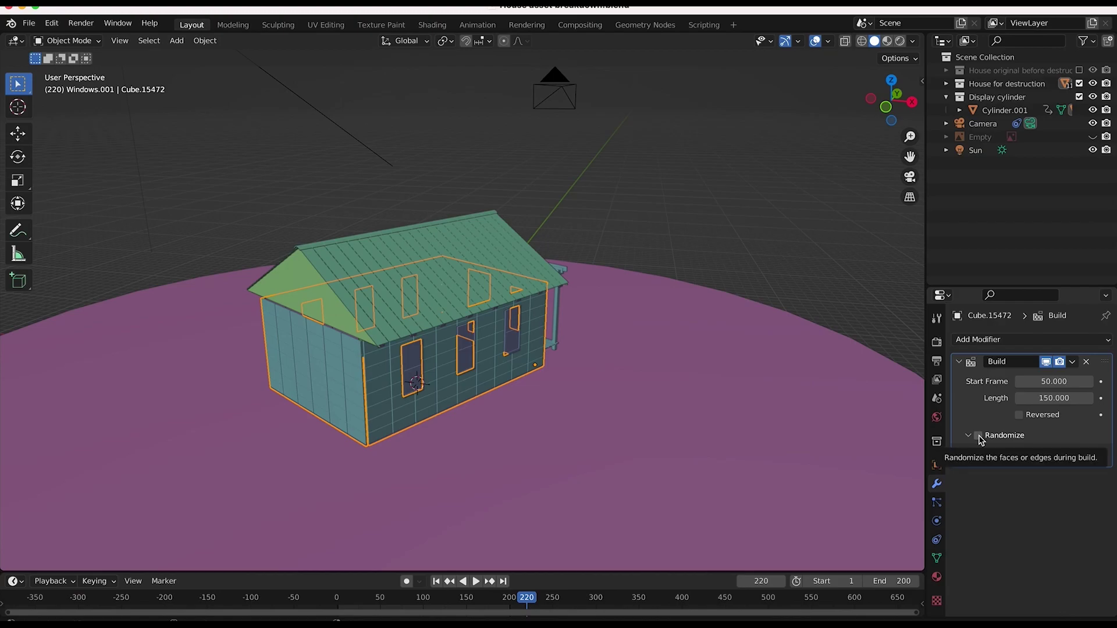
Scrub the animation through frame 52 and on to frame 87 to review how the outer wall builds up.
middle_click_drag(327, 303, 352, 611)
left_click_drag(349, 605, 376, 605)
left_click_drag(366, 598, 384, 605)
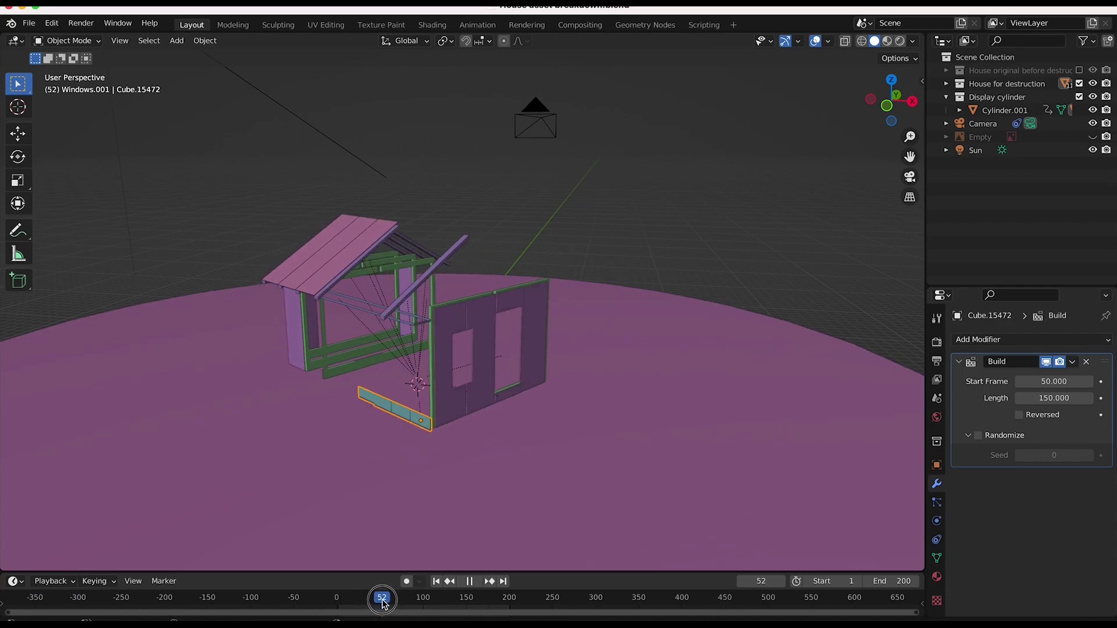
middle_click_drag(400, 353, 550, 396)
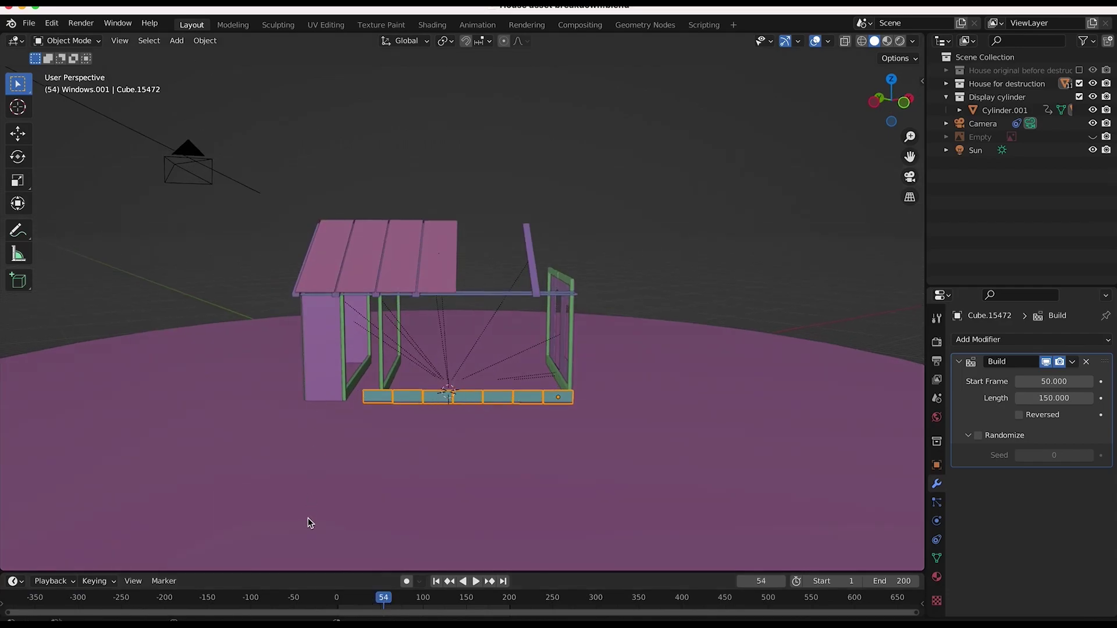
left_click_drag(382, 592, 421, 584)
key("space")
Select the house's wall panels and the wall framing to inspect their Build modifier settings.
left_click(484, 308)
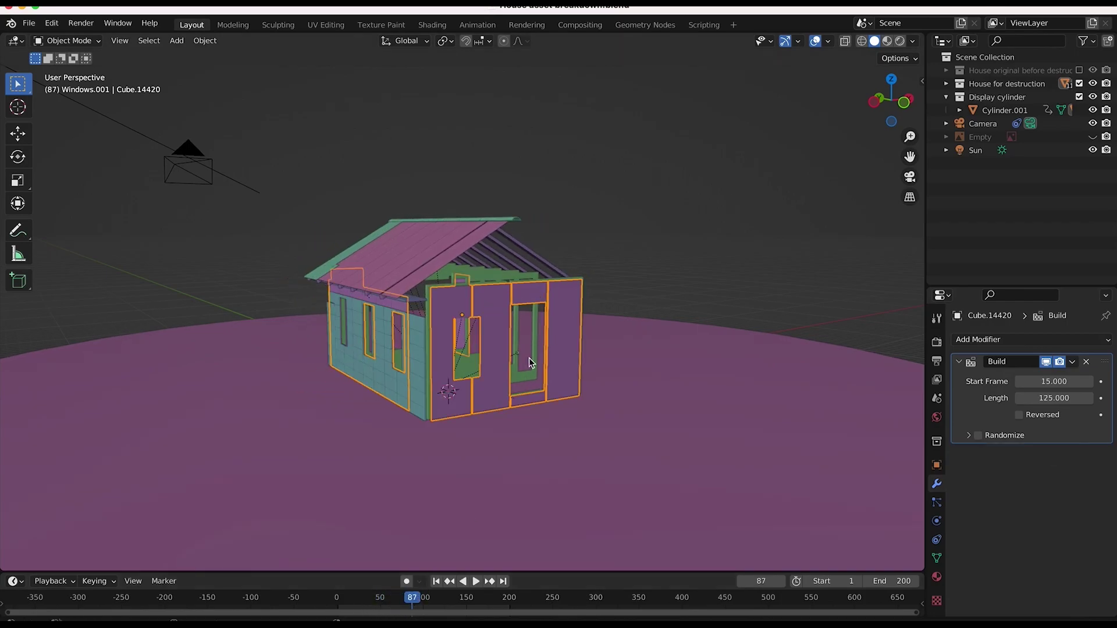
scroll(529, 358, "right", 5)
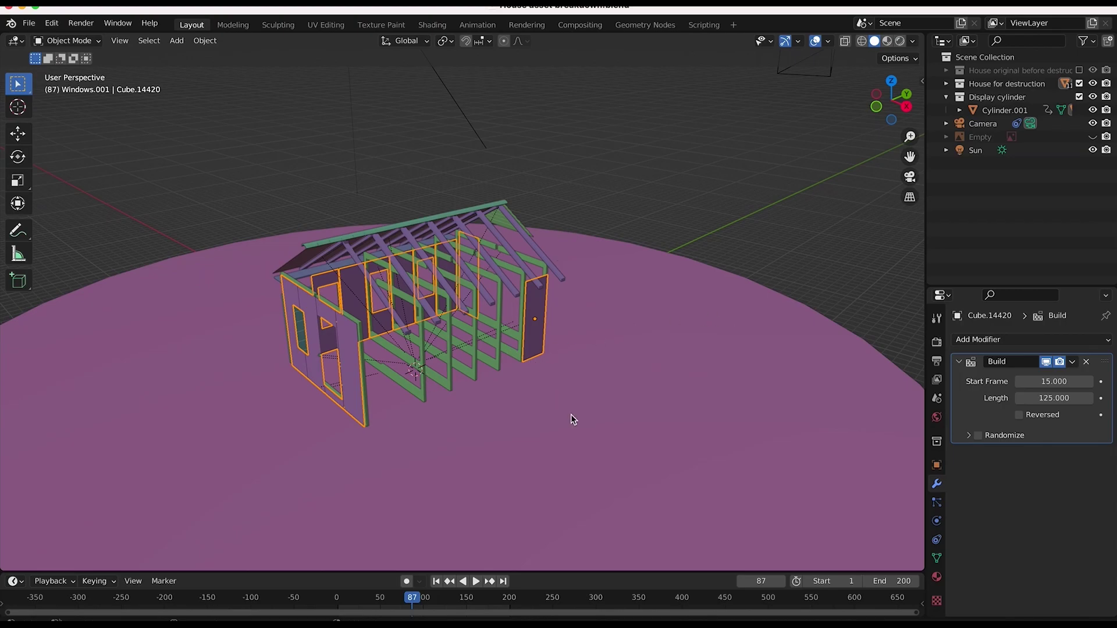
middle_click_drag(473, 355, 605, 310)
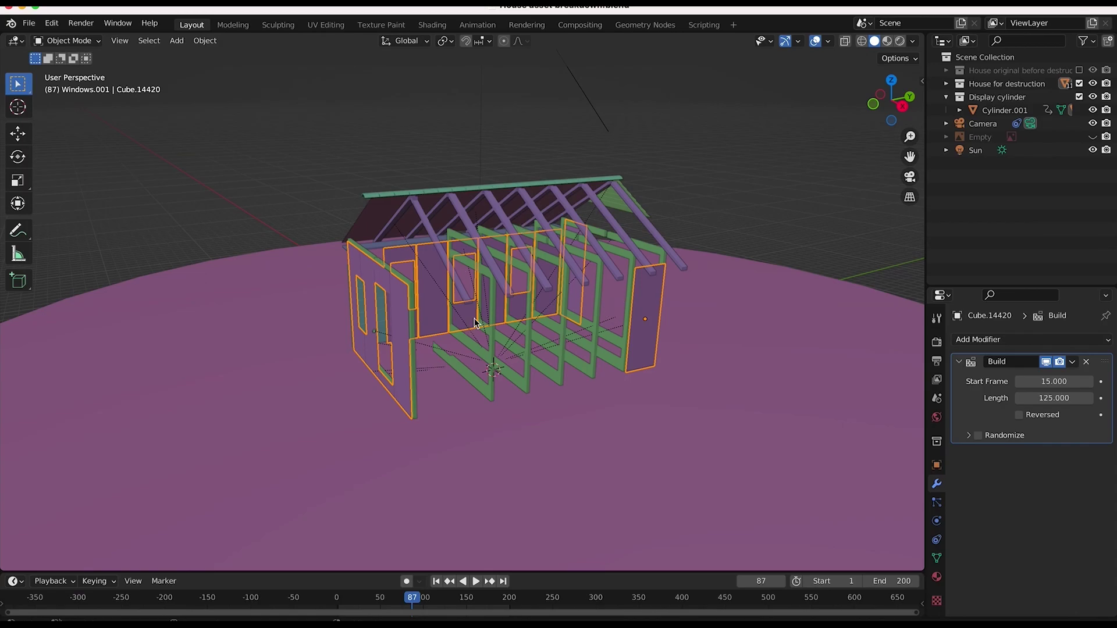
middle_click_drag(475, 323, 379, 285)
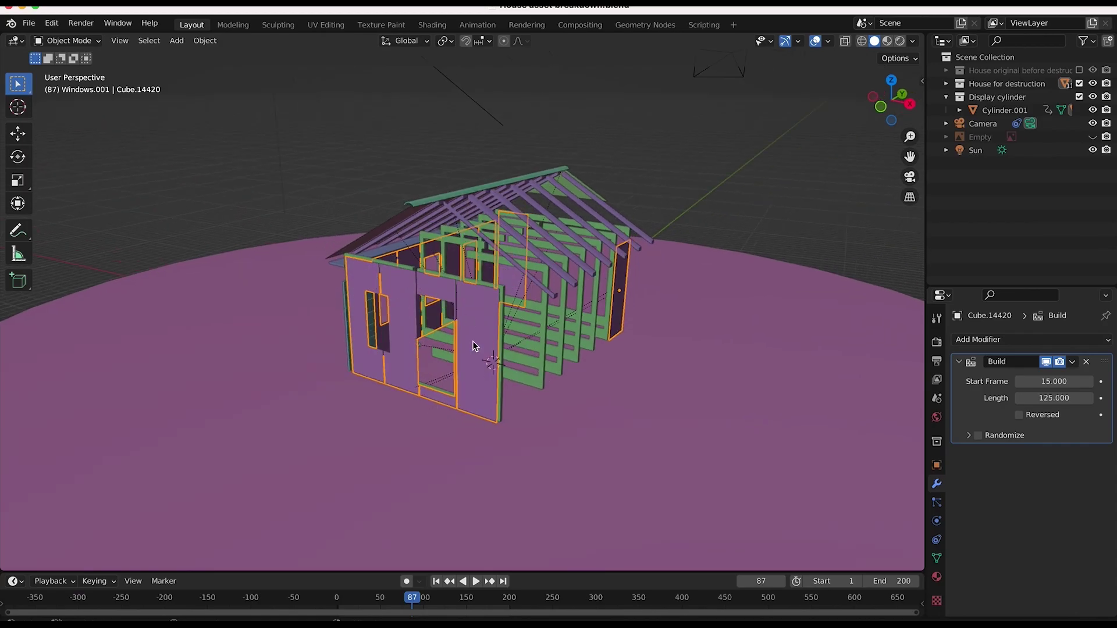
mouse_move(491, 333)
middle_mouse_down()
mouse_move(442, 334)
mouse_move(491, 336)
middle_mouse_up()
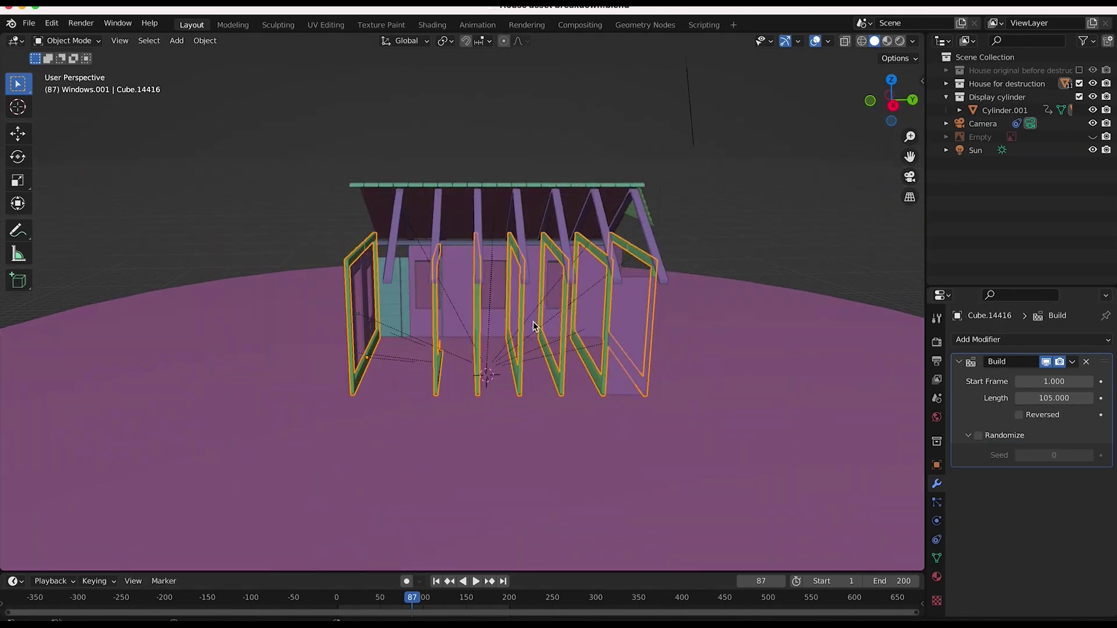
Scrub the animation from the early frames to frame 195 to review the complete house build-up.
middle_click_drag(526, 320, 532, 324)
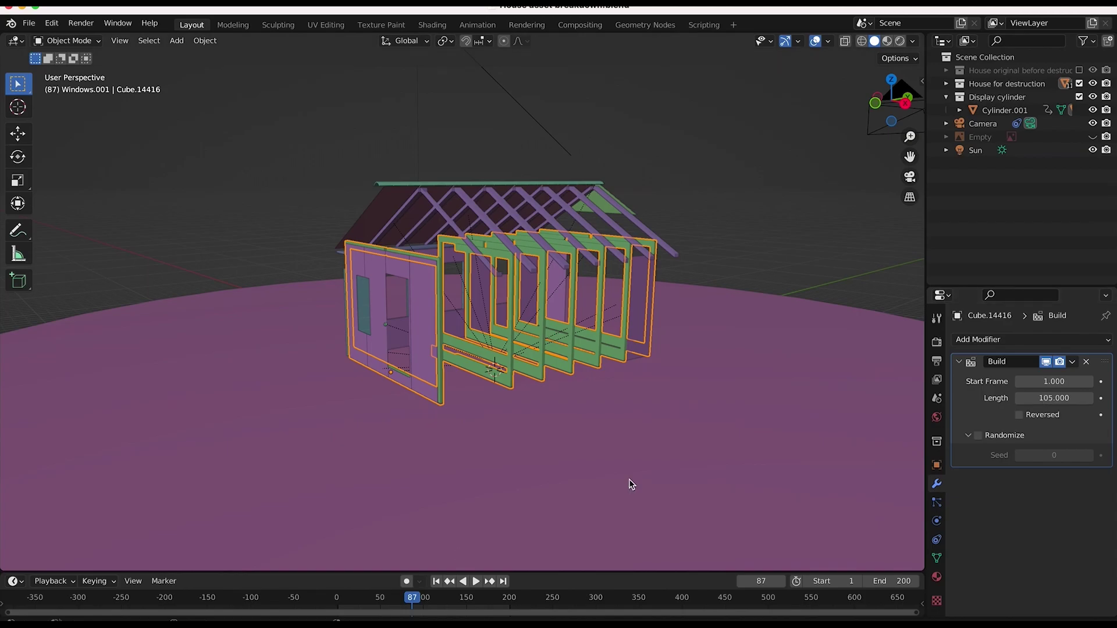
left_click_drag(352, 598, 485, 602)
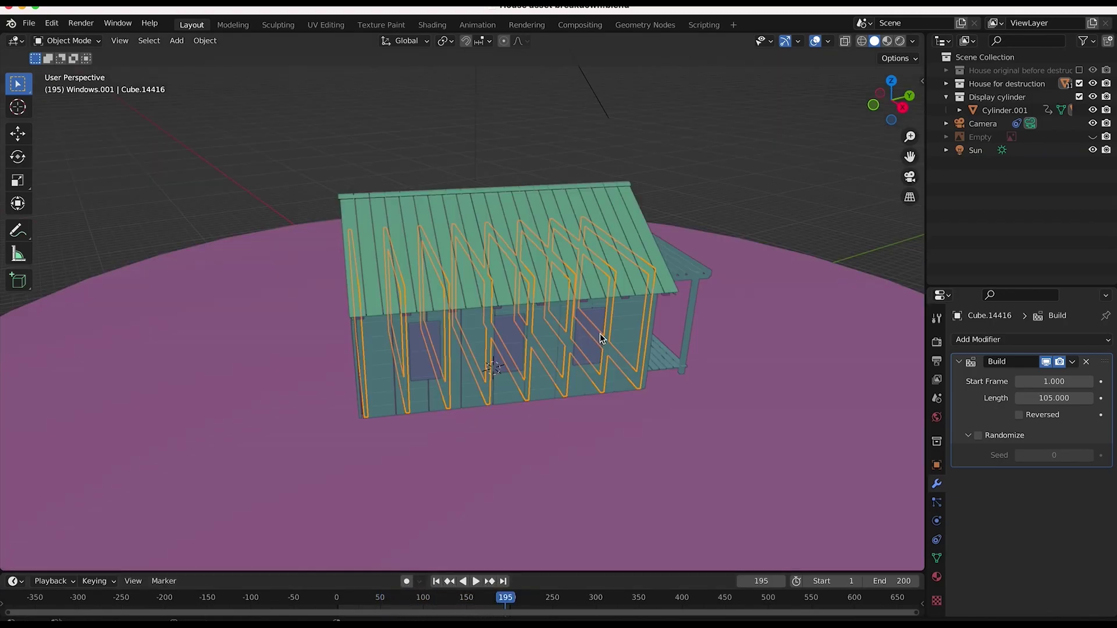
scroll(600, 334, "left", 5)
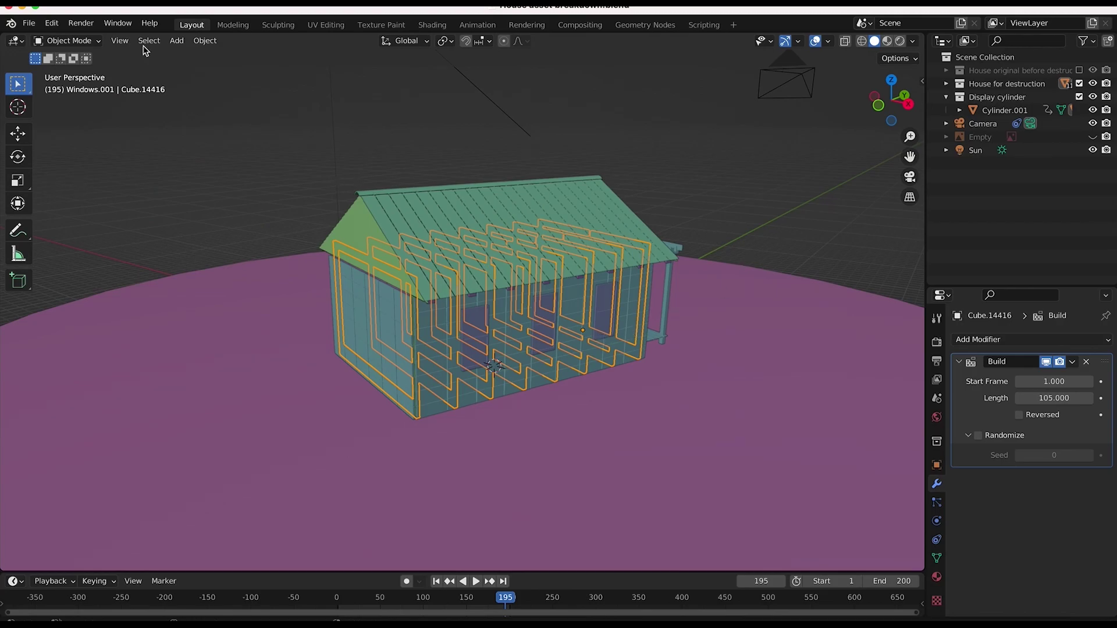
Start a new file without saving the changes to House asset breakdown.blend.
left_click(39, 28)
mouse_move(50, 37)
left_click(241, 35)
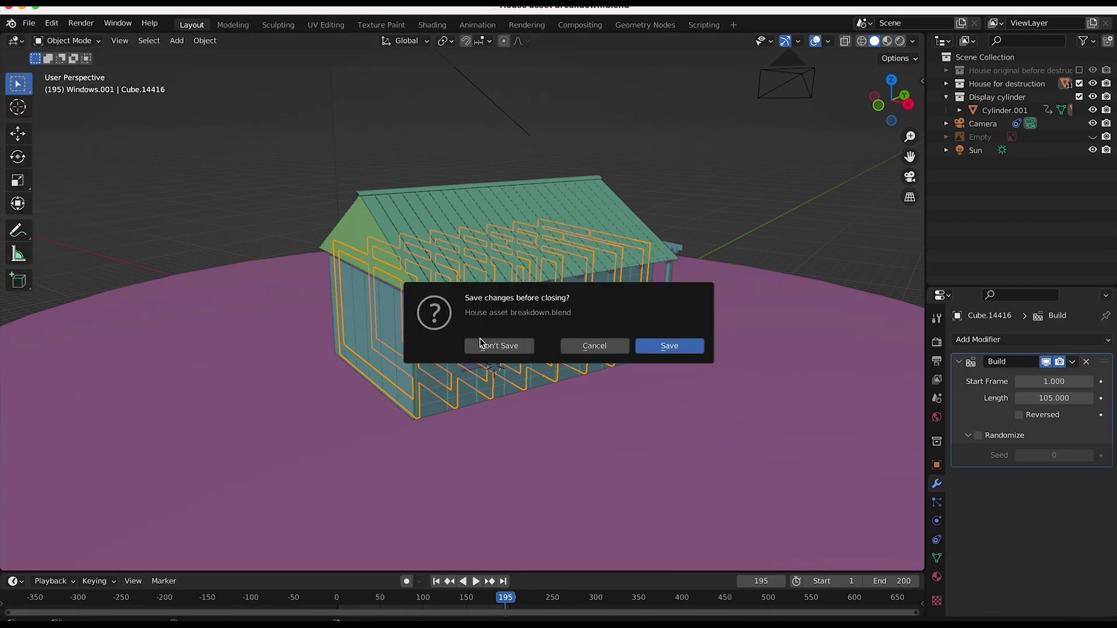
left_click(497, 348)
middle_click_drag(450, 325, 547, 313)
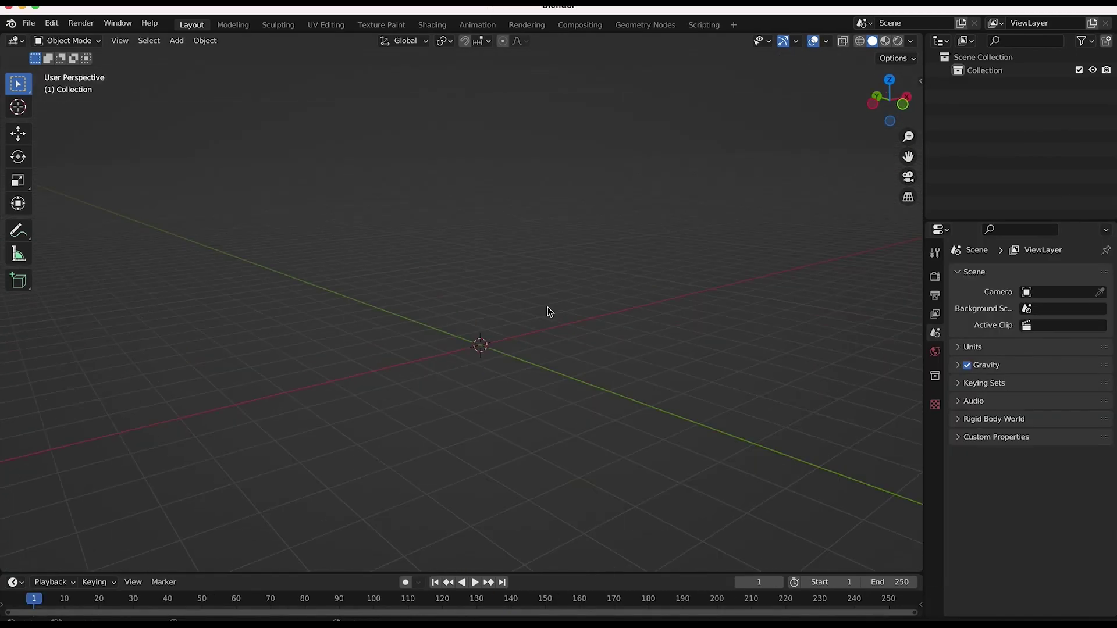
Show the City Builder add-on's industrial assets at a wider size and add the nuclear reactor building to the scene.
left_click(920, 81)
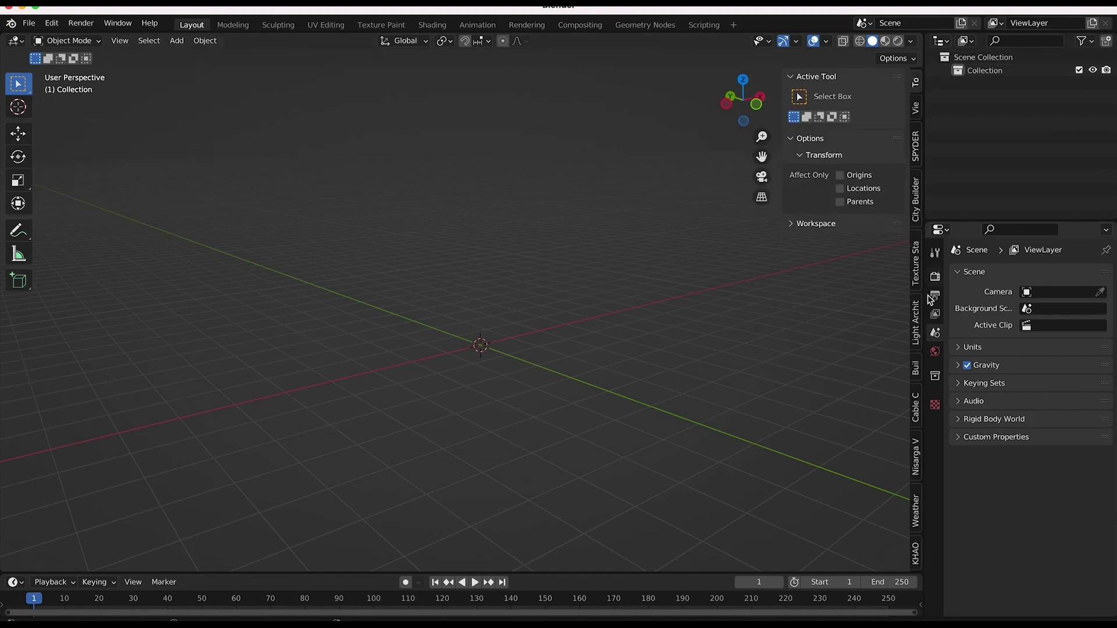
left_click(916, 198)
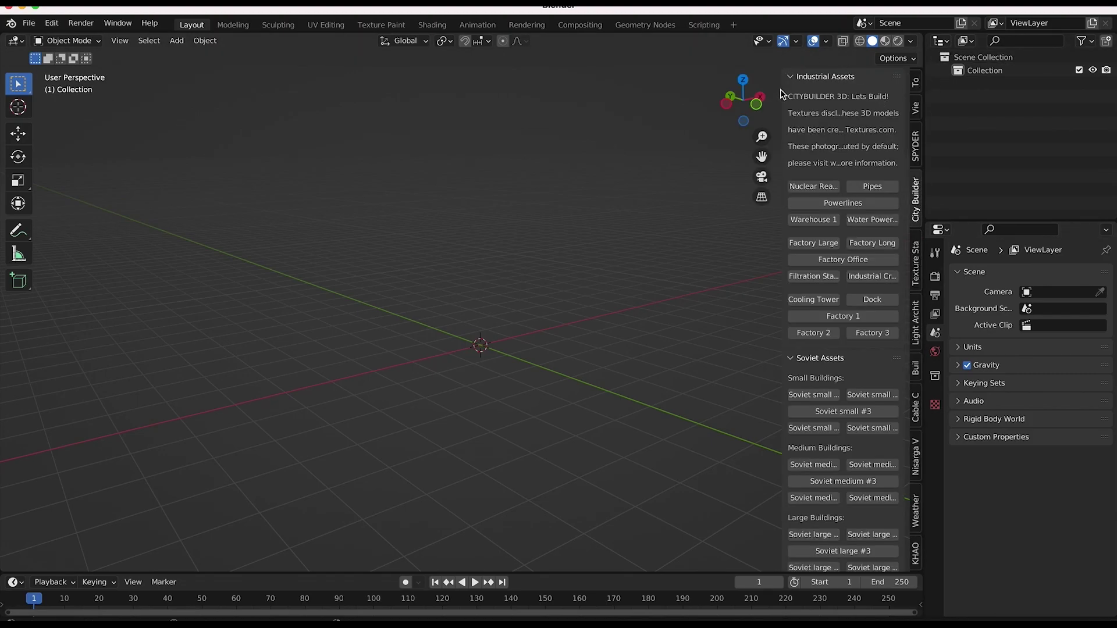
left_click_drag(782, 89, 753, 88)
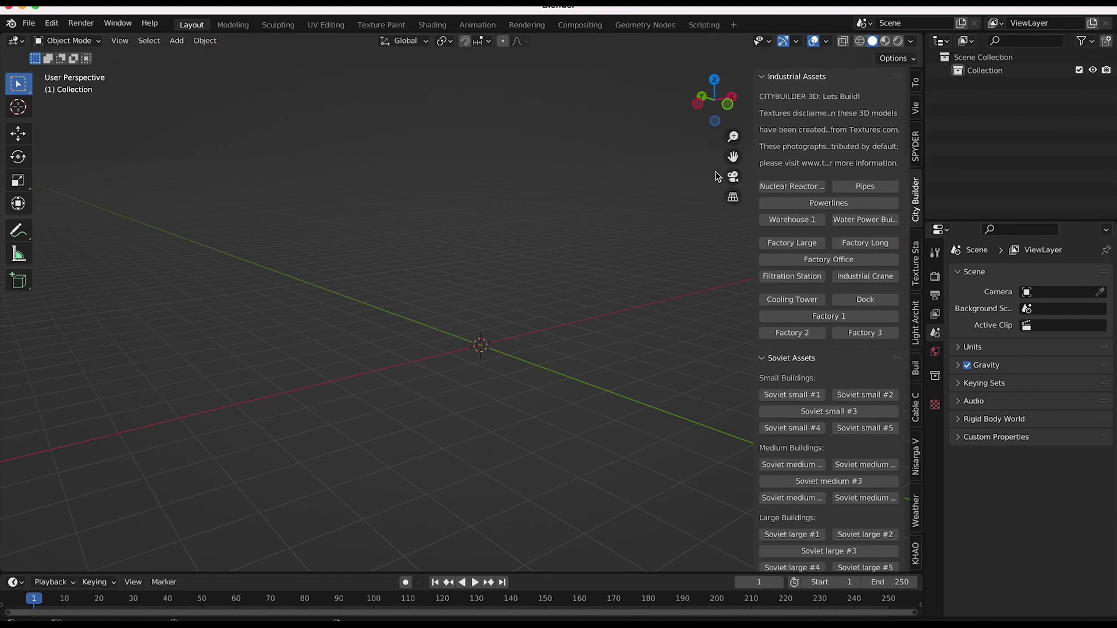
left_click(785, 188)
middle_click_drag(438, 277, 438, 278)
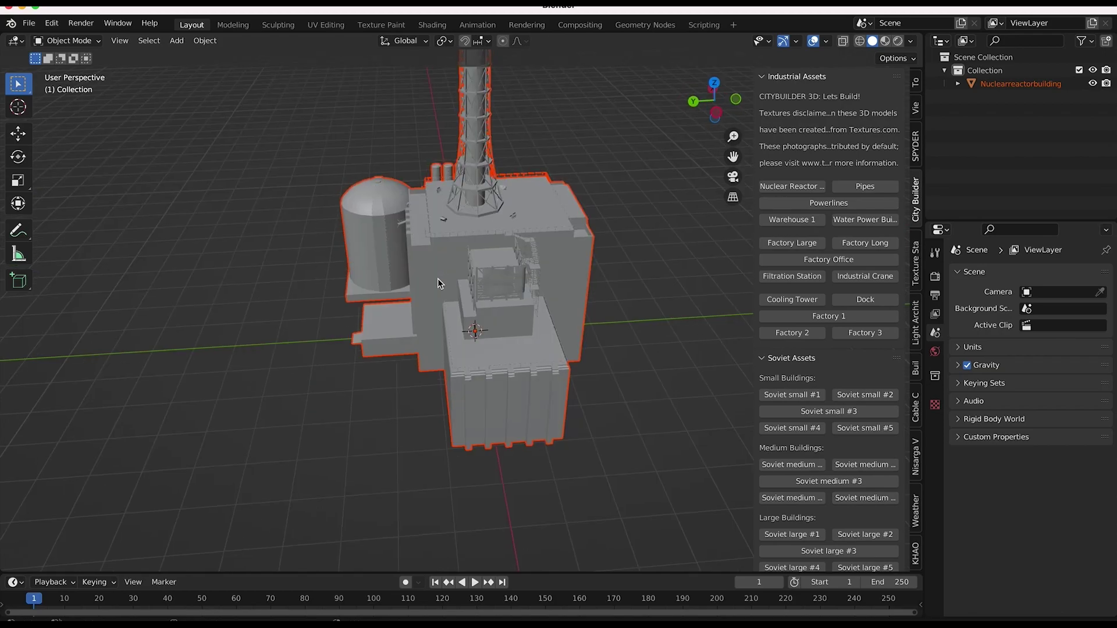
scroll(438, 279, "down", 1)
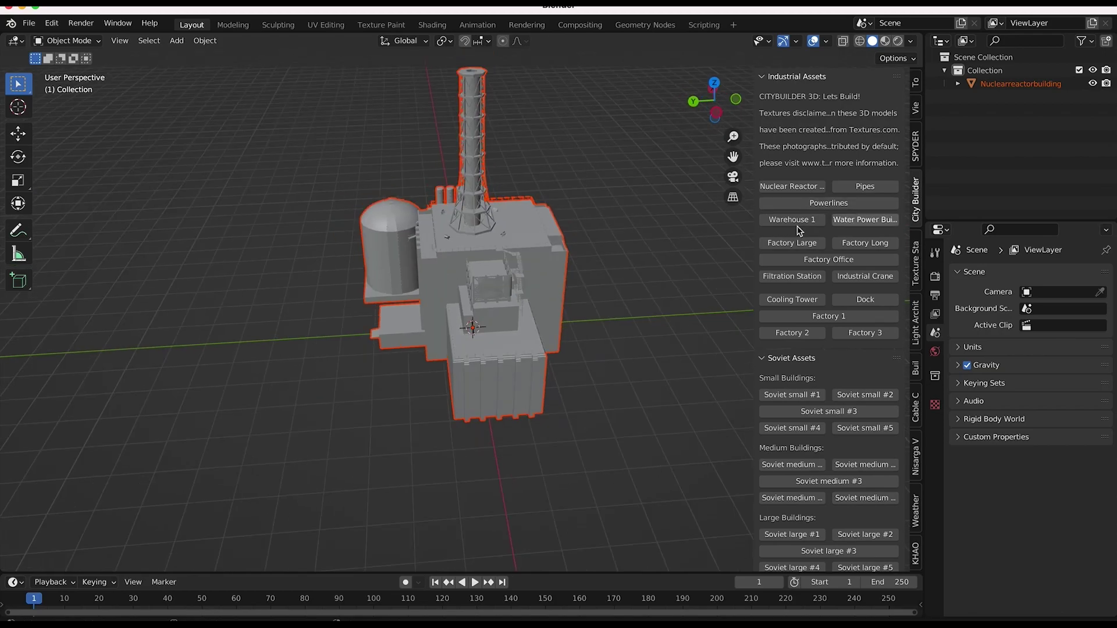
Add the Cooling Tower industrial asset and scale it down to suit the reactor building.
left_click(785, 302)
scroll(501, 280, "down", 5)
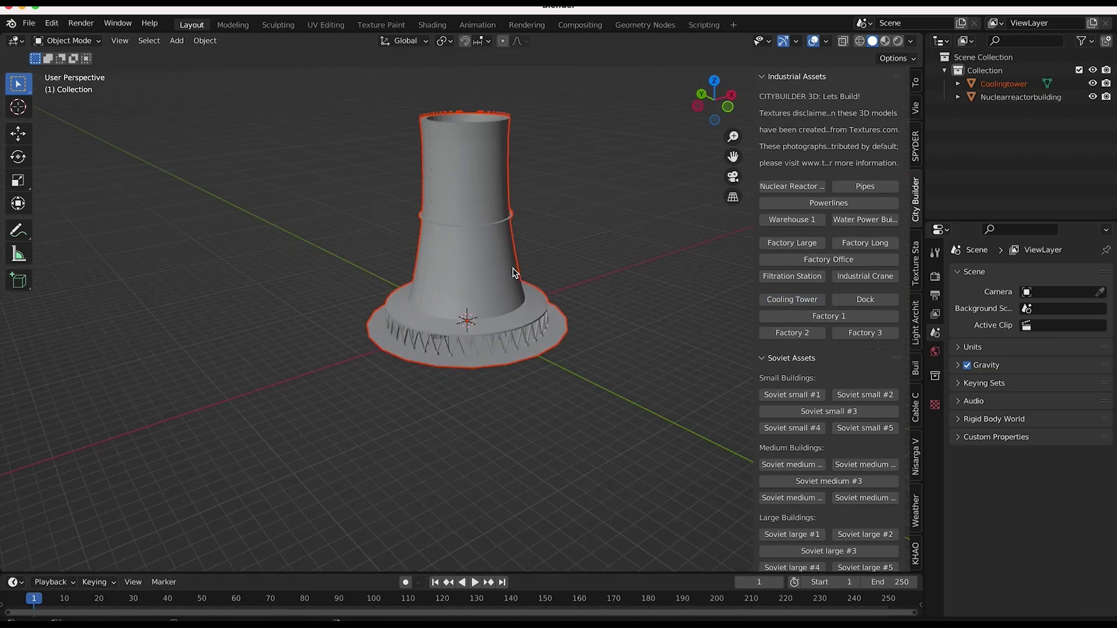
scroll(515, 273, "up", 5)
scroll(514, 273, "left", 3)
key("s")
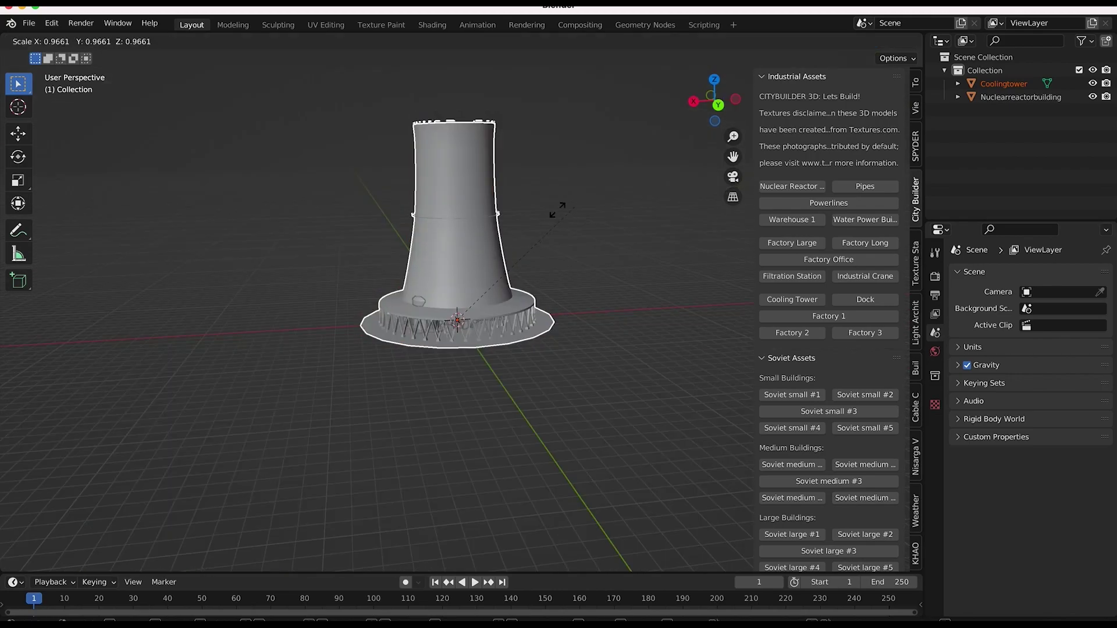
left_click(394, 285)
scroll(395, 285, "left", 3)
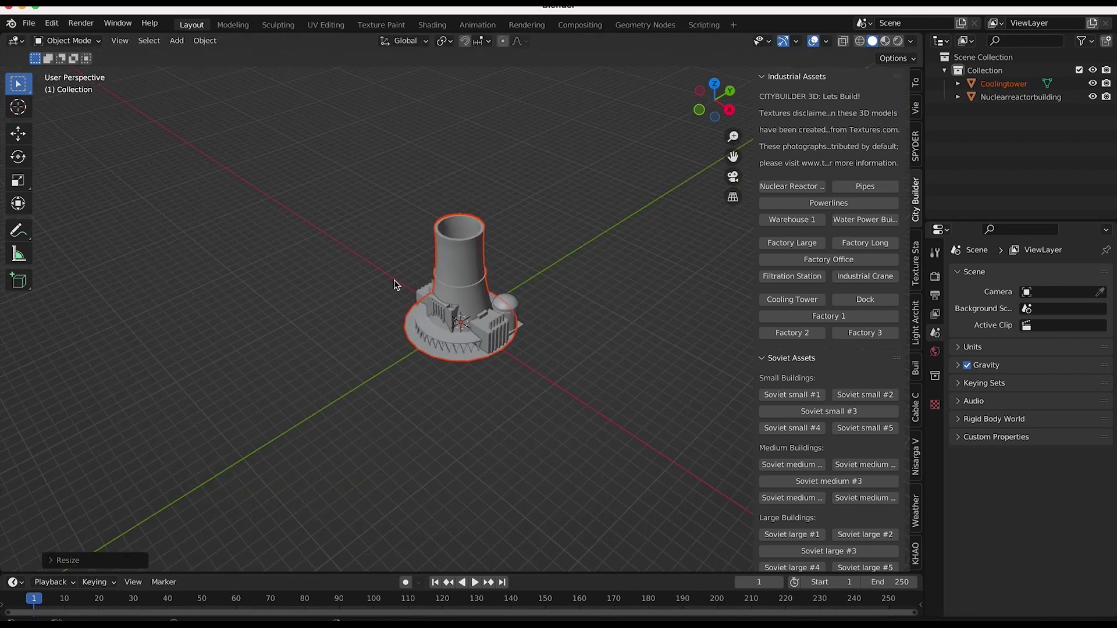
Examine the textured cooling tower and reactor building from several sides in rendered shading.
scroll(395, 285, "up", 5)
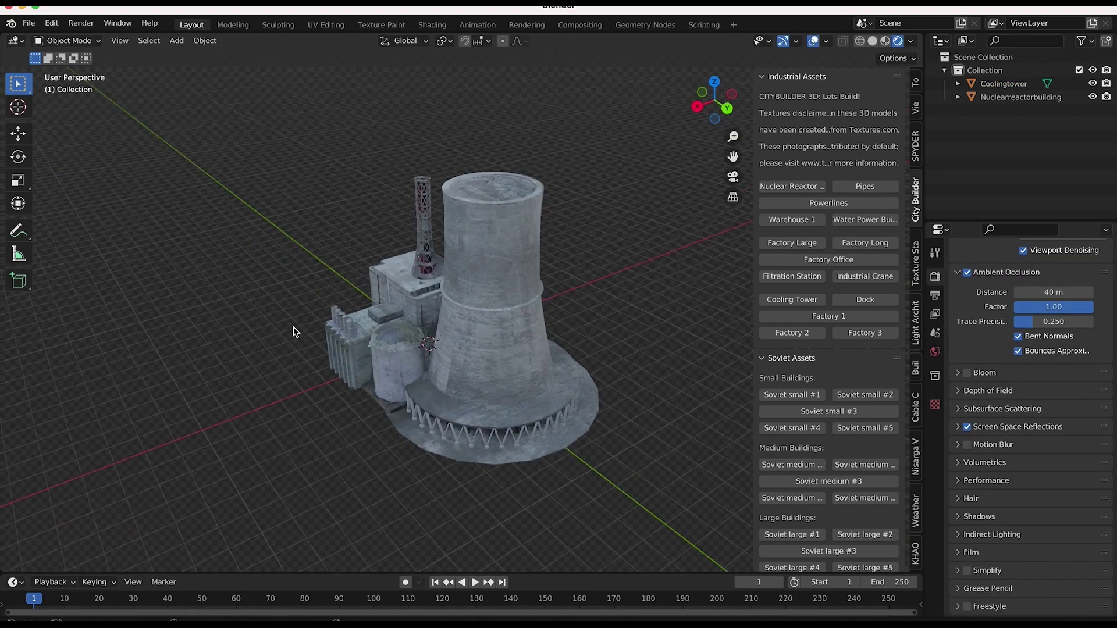
scroll(296, 332, "left", 5)
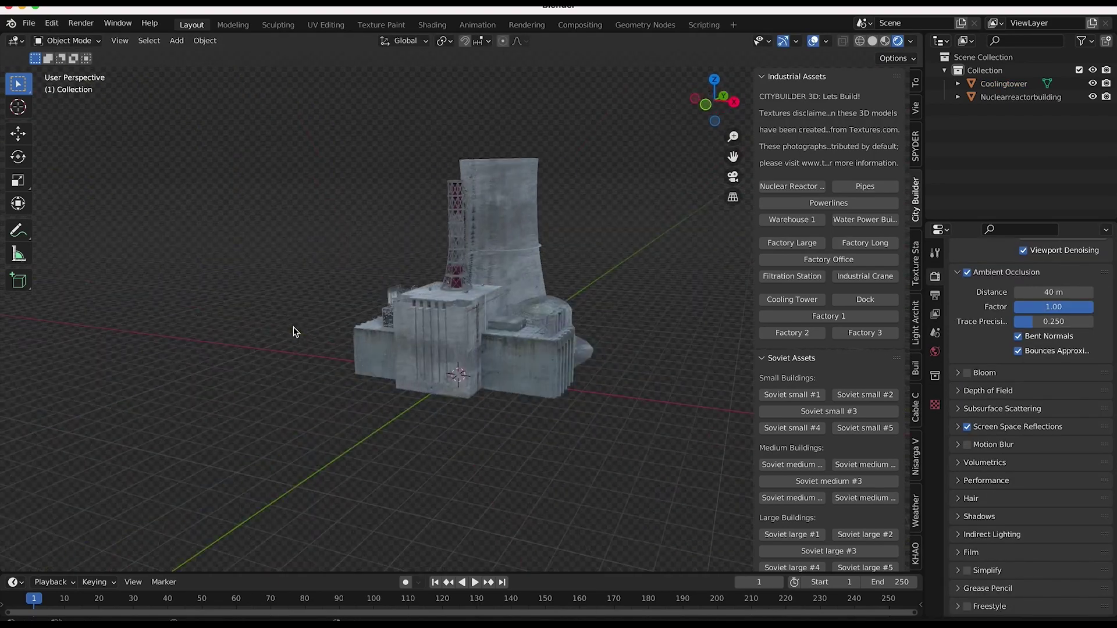
scroll(295, 331, "left", 10)
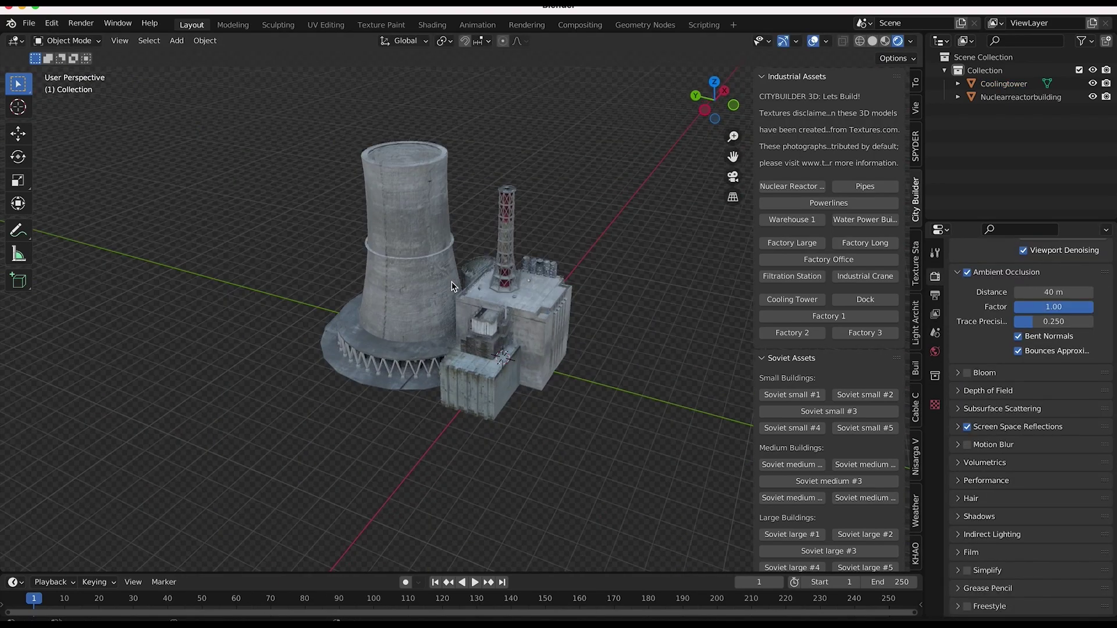
Join the cooling tower and the nuclear reactor building into a single object.
left_click(396, 241)
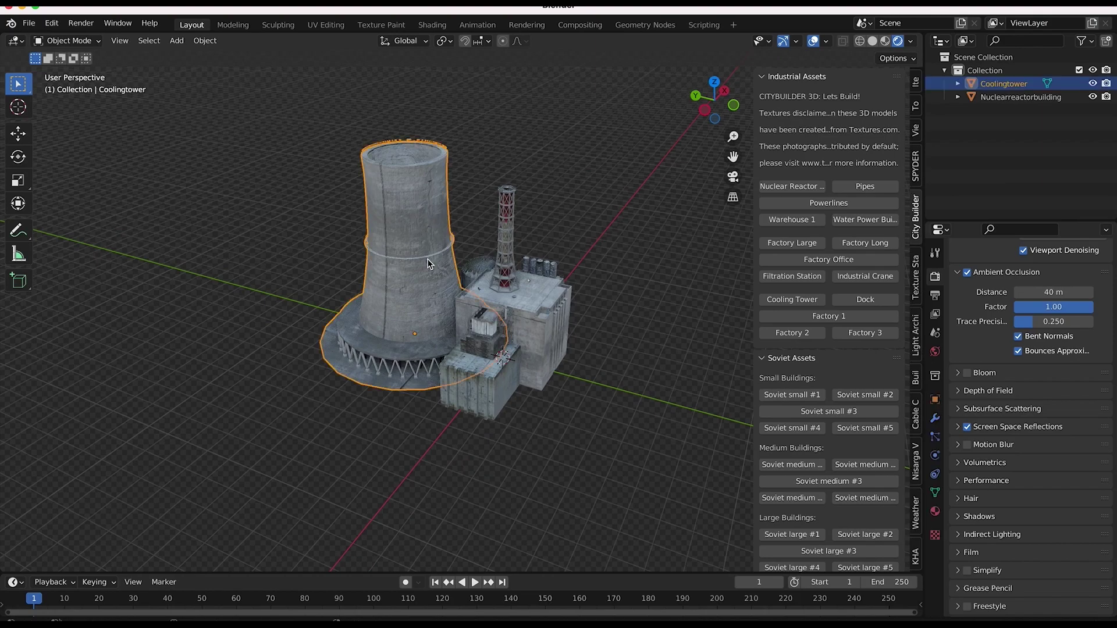
left_click(549, 318, "shift")
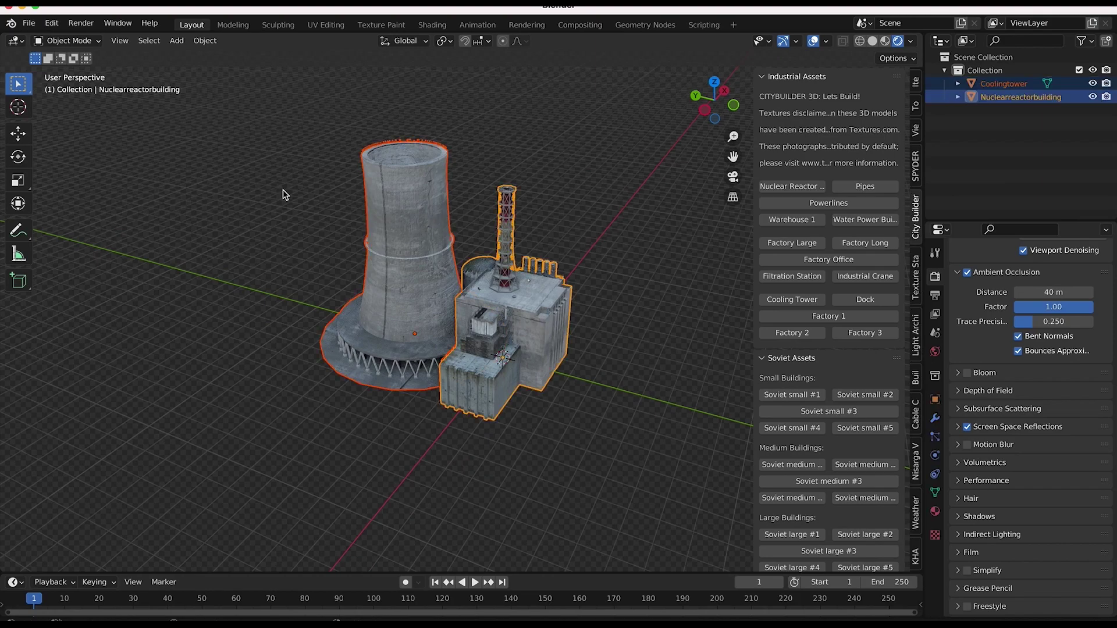
left_click(199, 47)
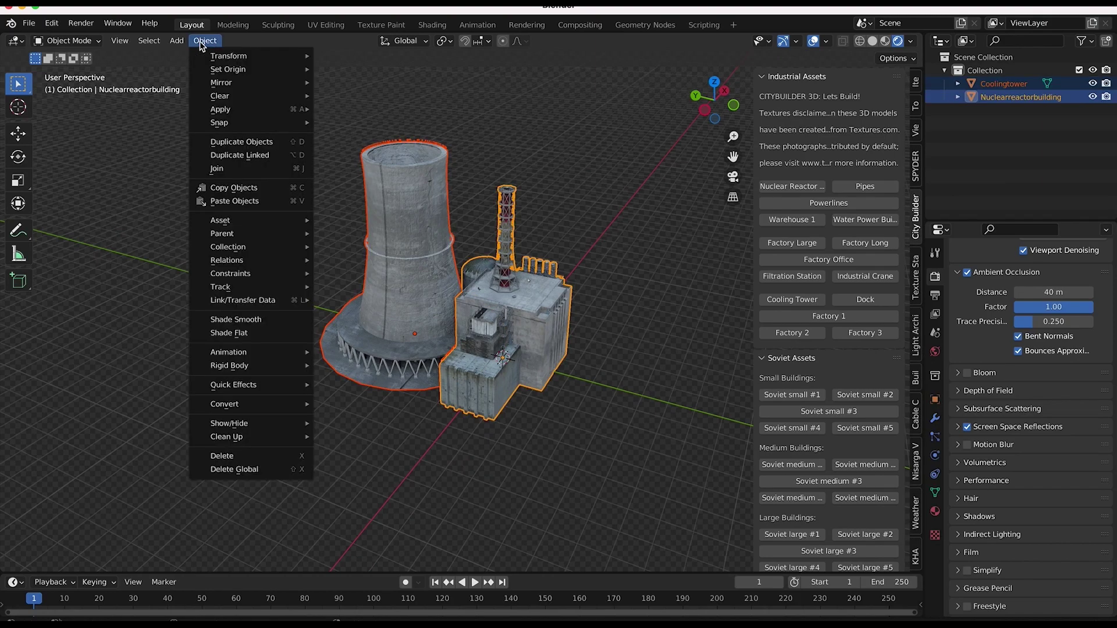
left_click(214, 169)
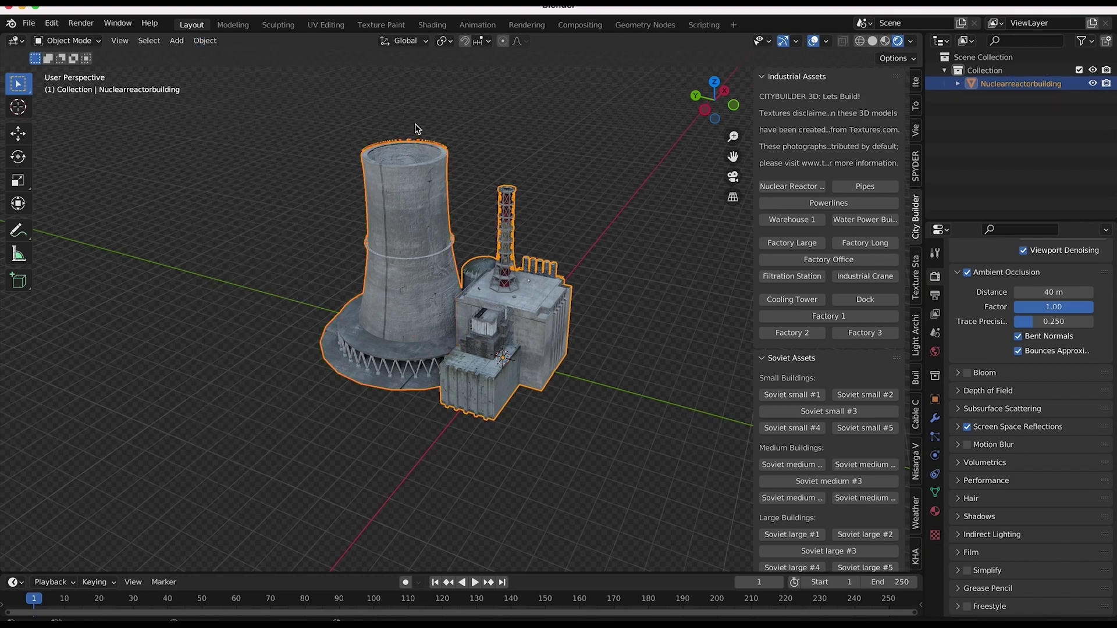
Show the joined model in solid shading and add a Build modifier to it, with its Randomize options expanded.
key("z")
left_click(388, 187)
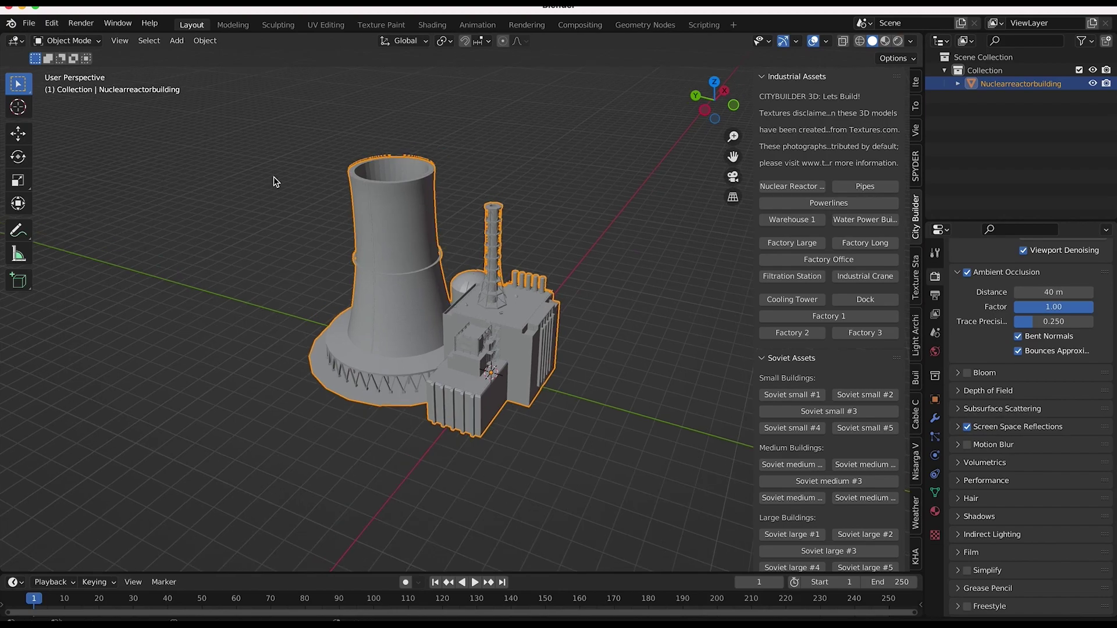
left_click(934, 421)
left_click(980, 274)
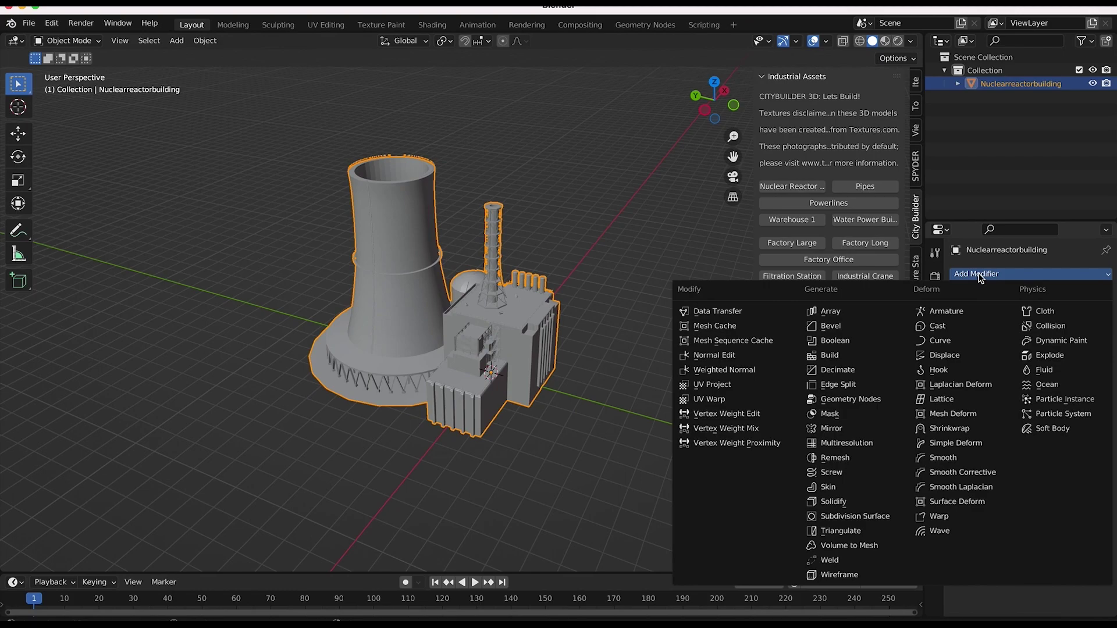
left_click(828, 357)
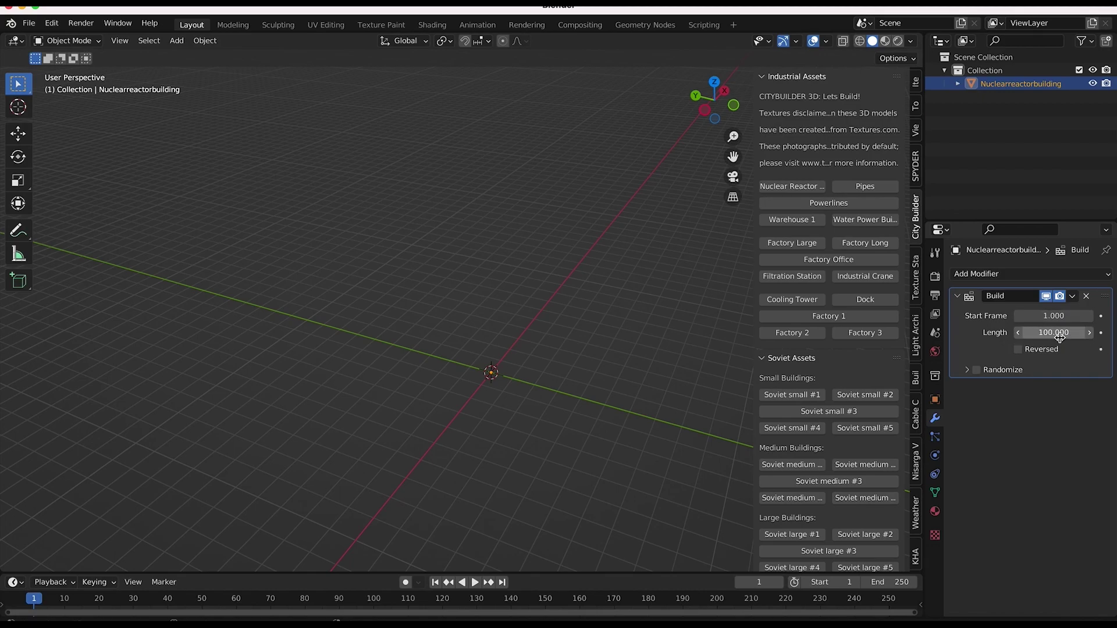
left_click(964, 371)
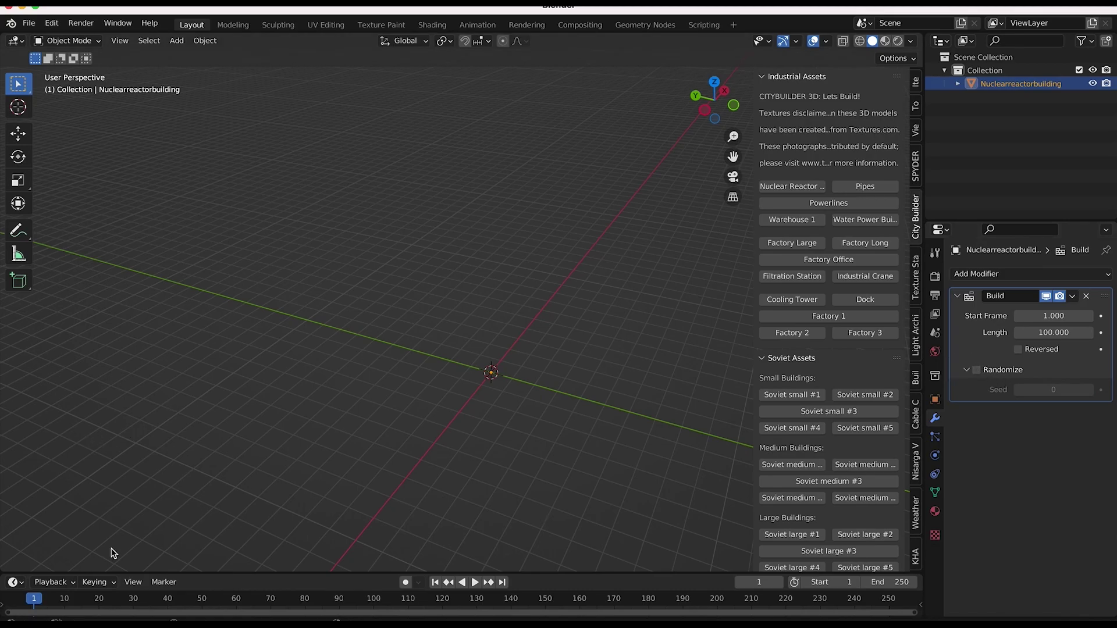
Scrub and play the Build animation, examining from several angles the order in which the early parts of the model appear.
left_click_drag(35, 602, 391, 602)
middle_click_drag(512, 410, 510, 409)
left_click_drag(391, 599, 35, 598)
key("space")
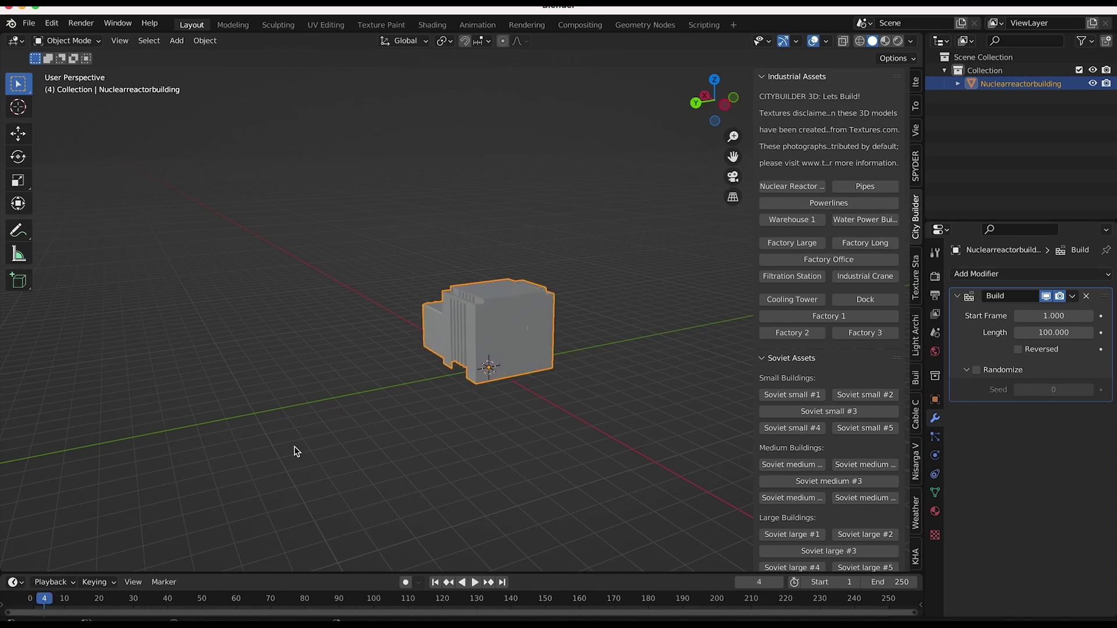
left_click_drag(47, 602, 85, 605)
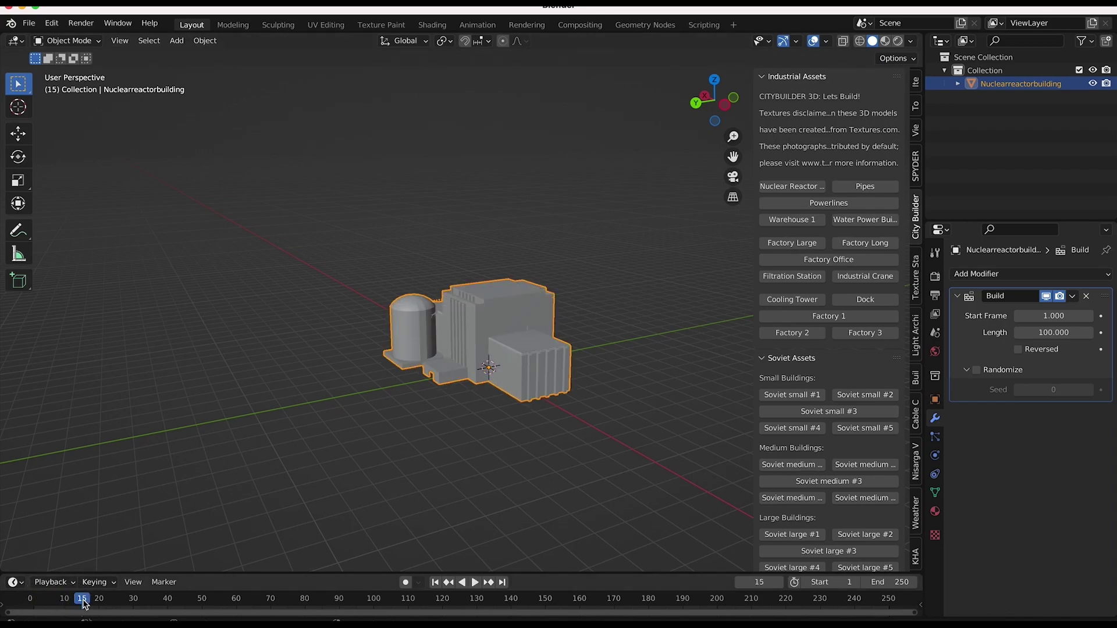
left_click(38, 600)
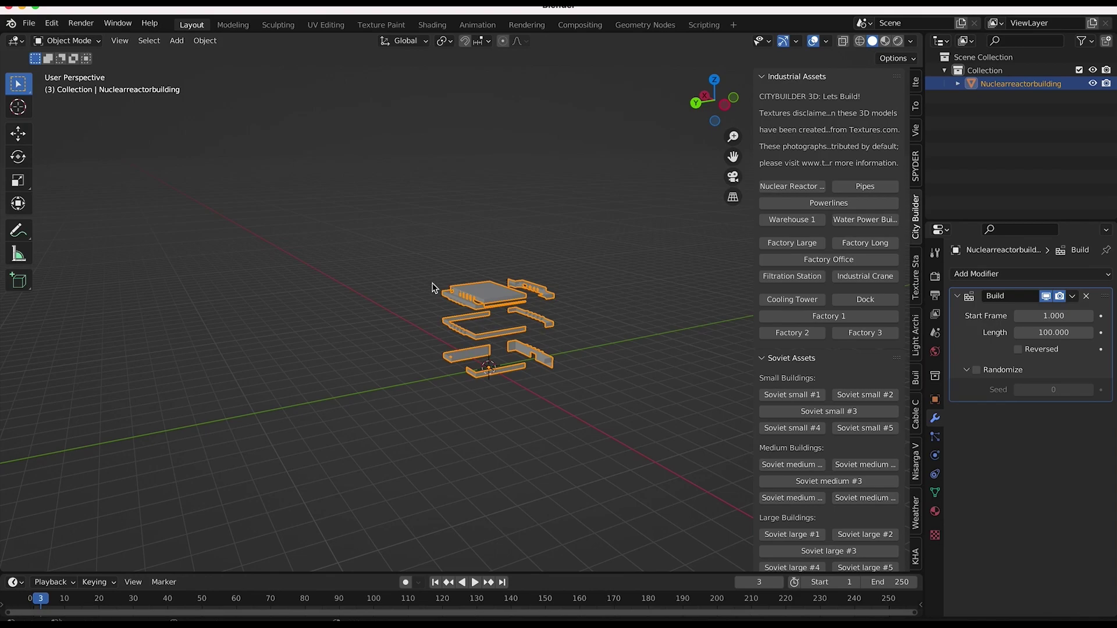
middle_click_drag(522, 301, 558, 307)
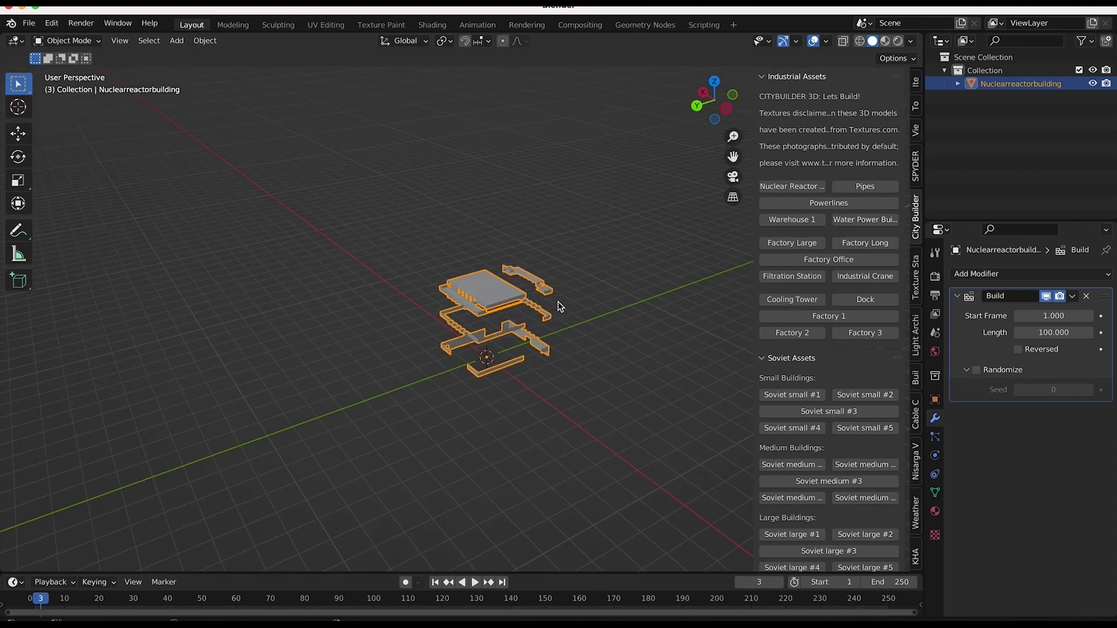
scroll(481, 320, "down", 2)
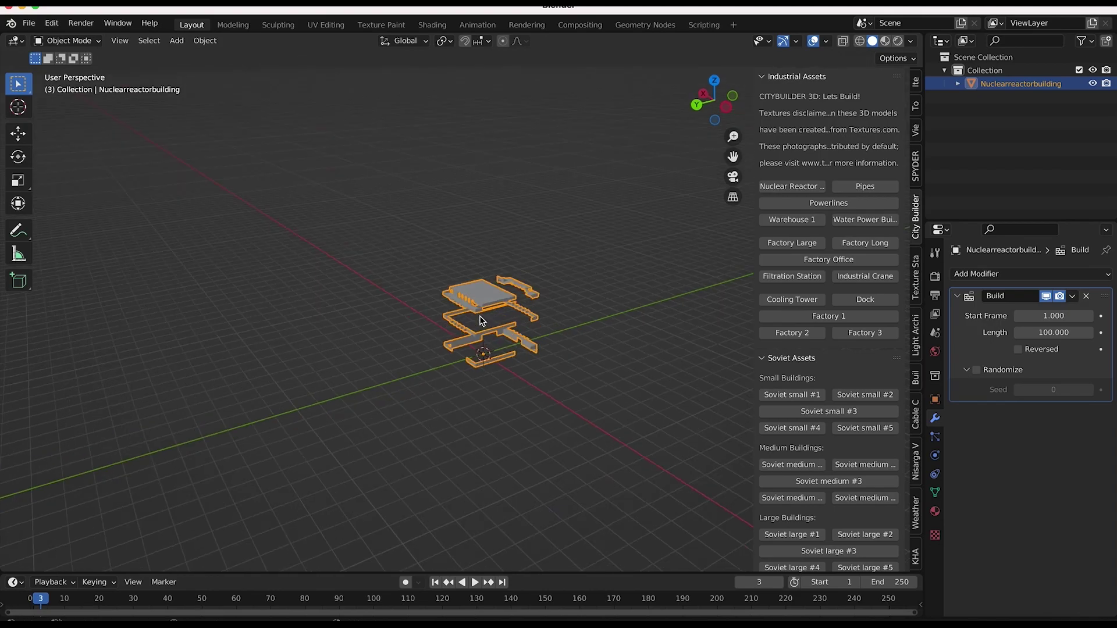
scroll(481, 320, "up", 2)
scroll(481, 320, "up", 3, "shift")
mouse_move(480, 320)
middle_mouse_down()
mouse_move(506, 321)
mouse_move(483, 322)
middle_mouse_up()
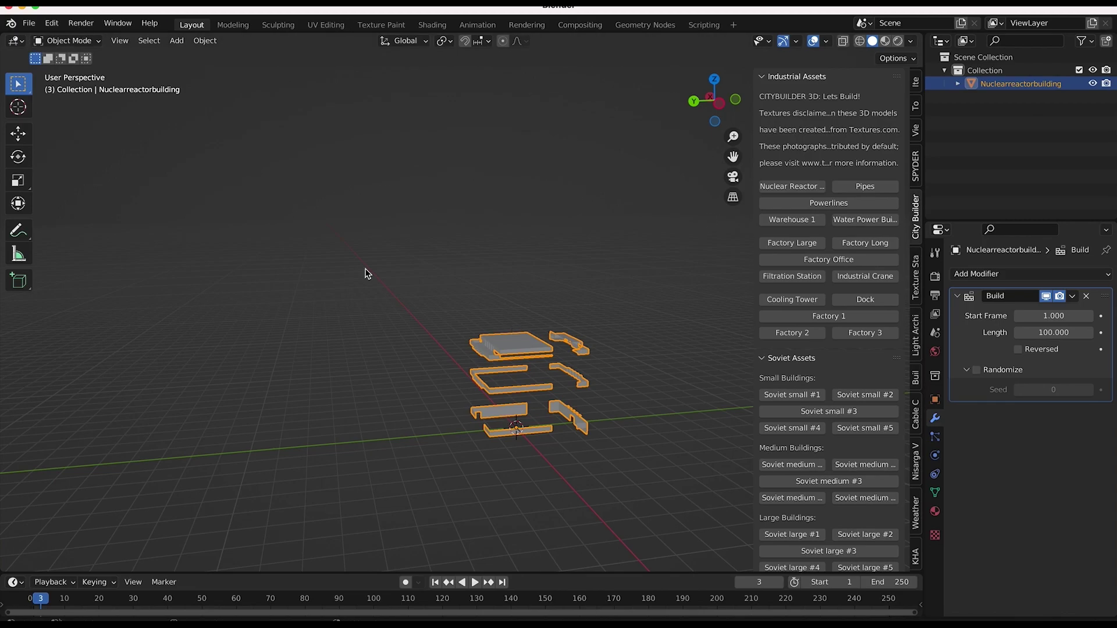
Open the joined model in Edit Mode with wireframe shading and select all of its faces.
left_click(75, 40)
left_click(67, 69)
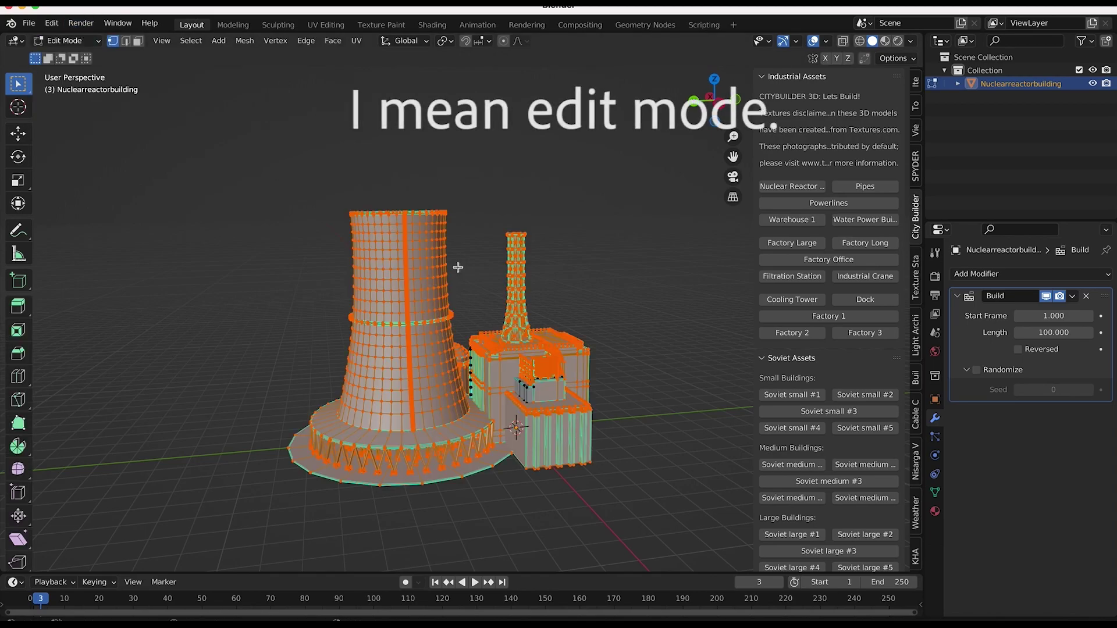
key("shift+z")
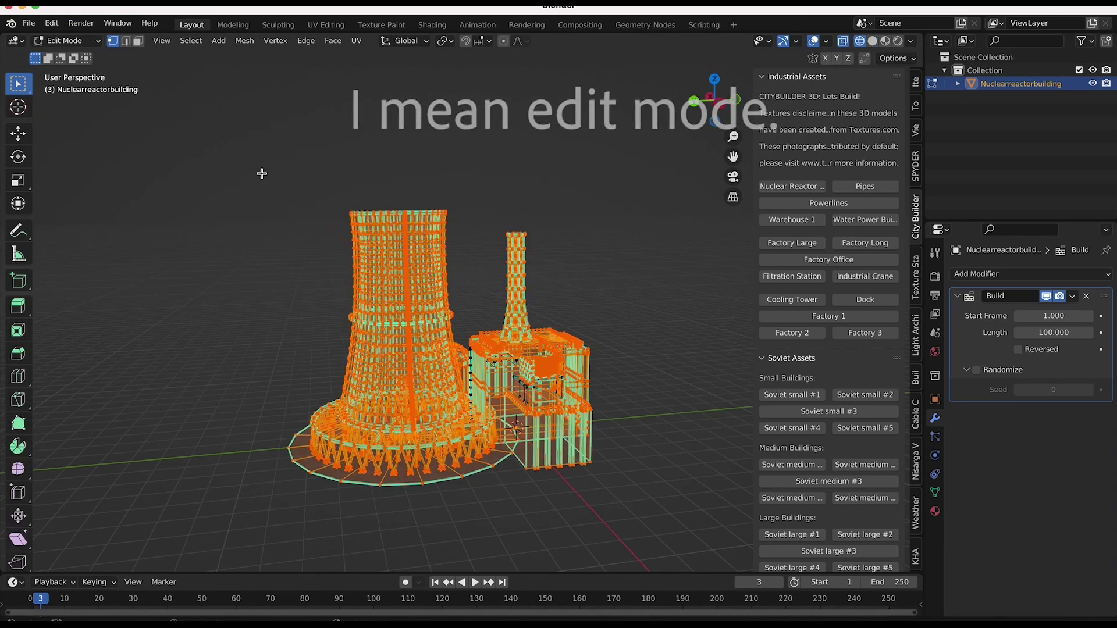
left_click(138, 41)
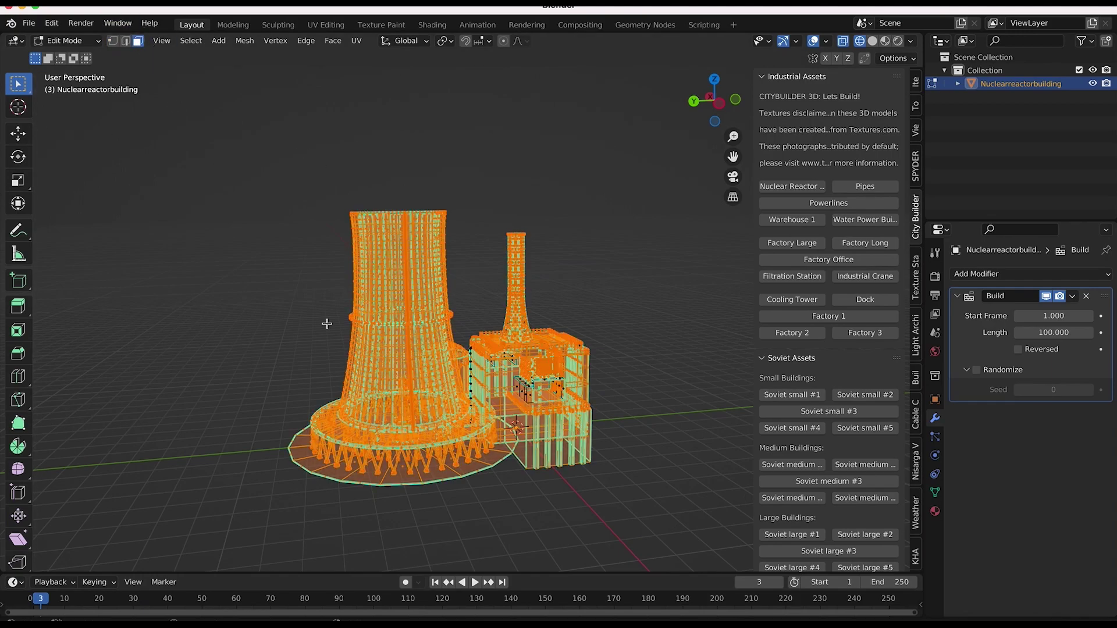
left_click_drag(676, 116, 162, 529)
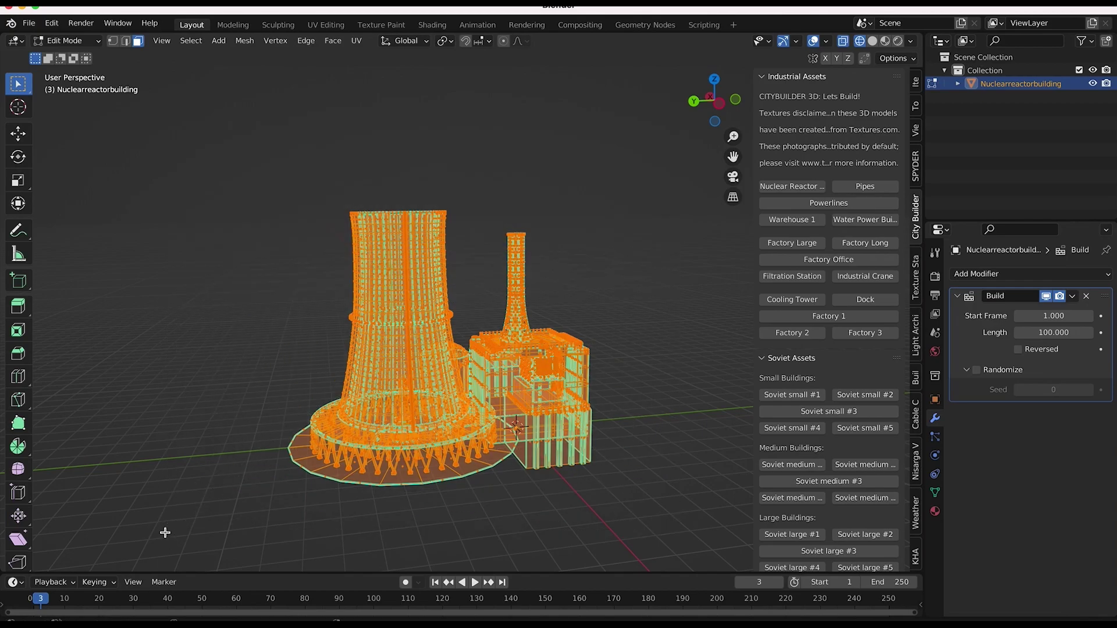
Sort the selected mesh elements by View X Axis and preview the build in Object Mode up to frame 37.
left_click(251, 46)
mouse_move(293, 301)
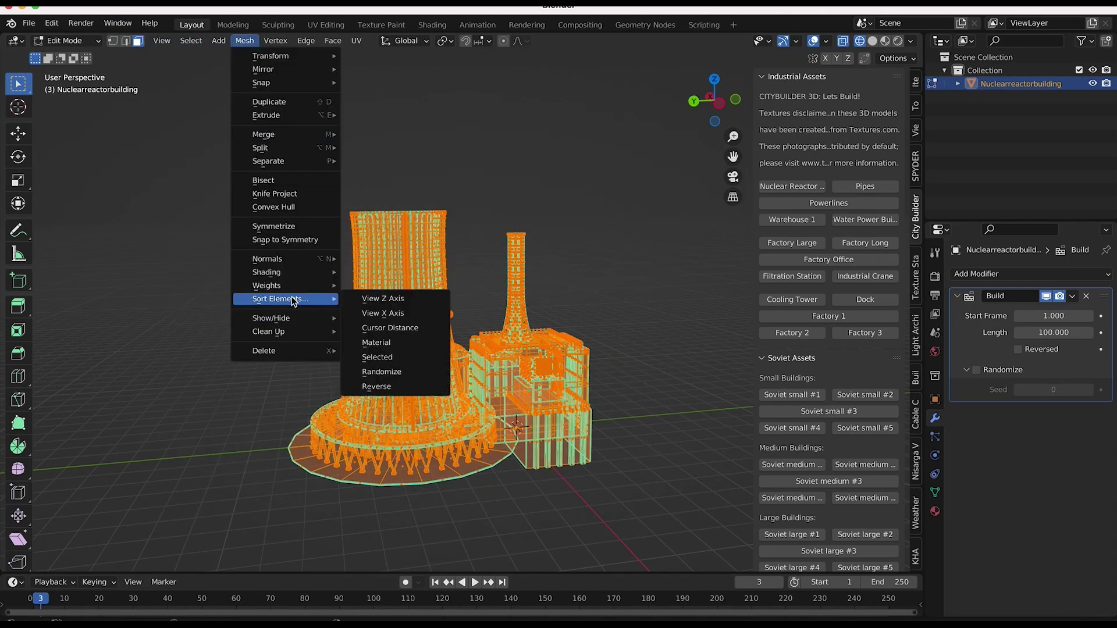
left_click(401, 314)
left_click(68, 41)
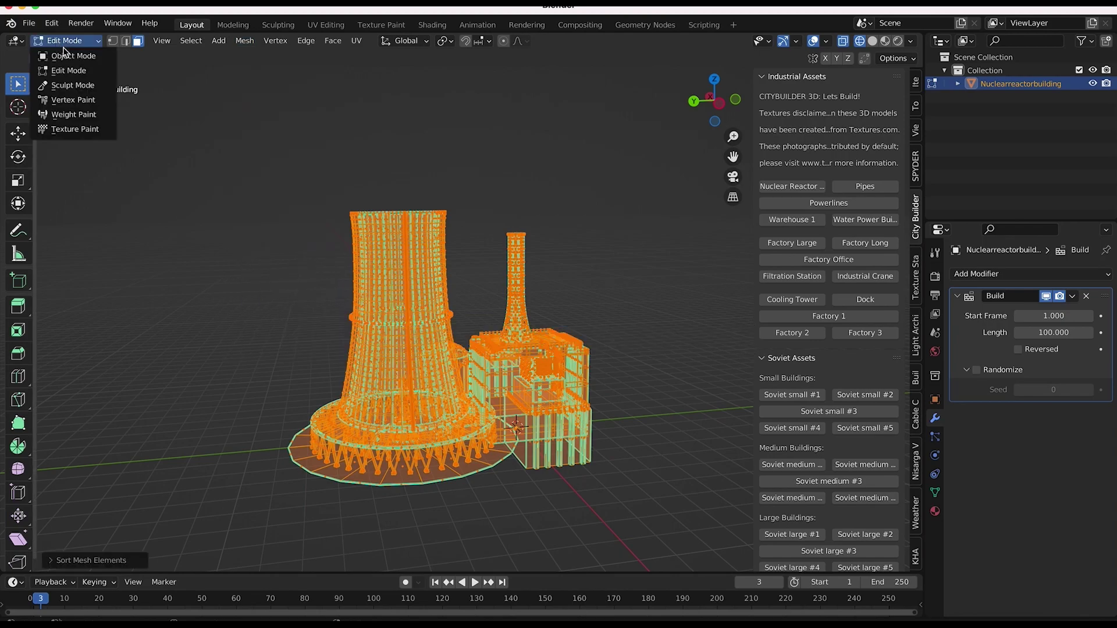
left_click(76, 56)
left_click_drag(40, 599, 158, 601)
Return to Edit Mode and try sorting the selected mesh elements by Cursor Distance.
key("Tab")
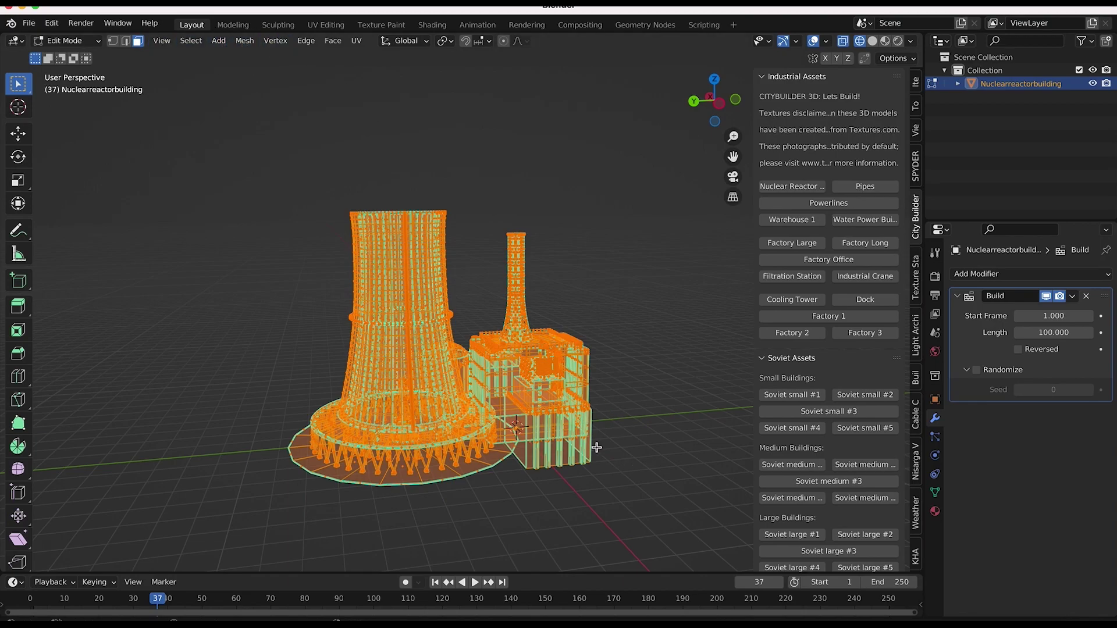
left_click(245, 41)
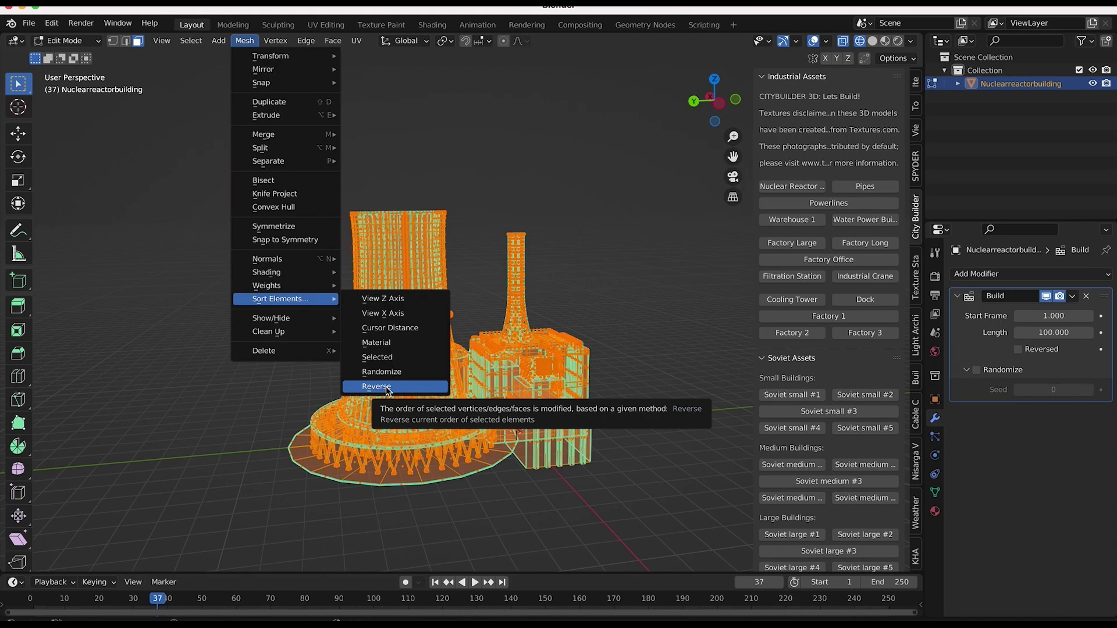
left_click(389, 328)
Place the 3D cursor near the ground where the cooling tower's base meets the reactor building.
middle_click_drag(519, 440, 525, 437)
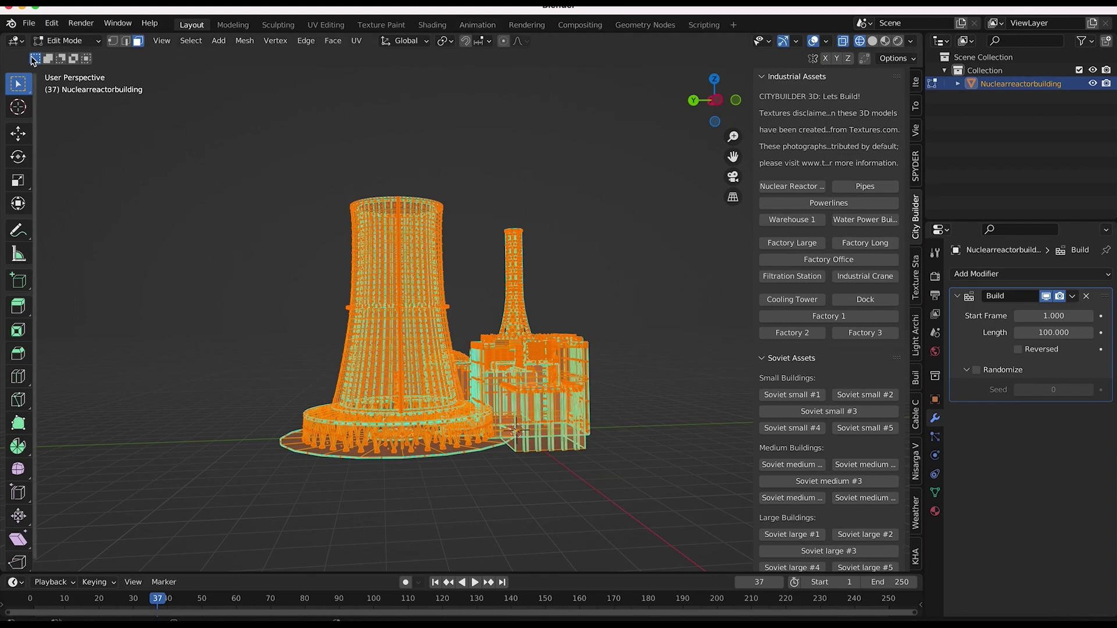
left_click(18, 107)
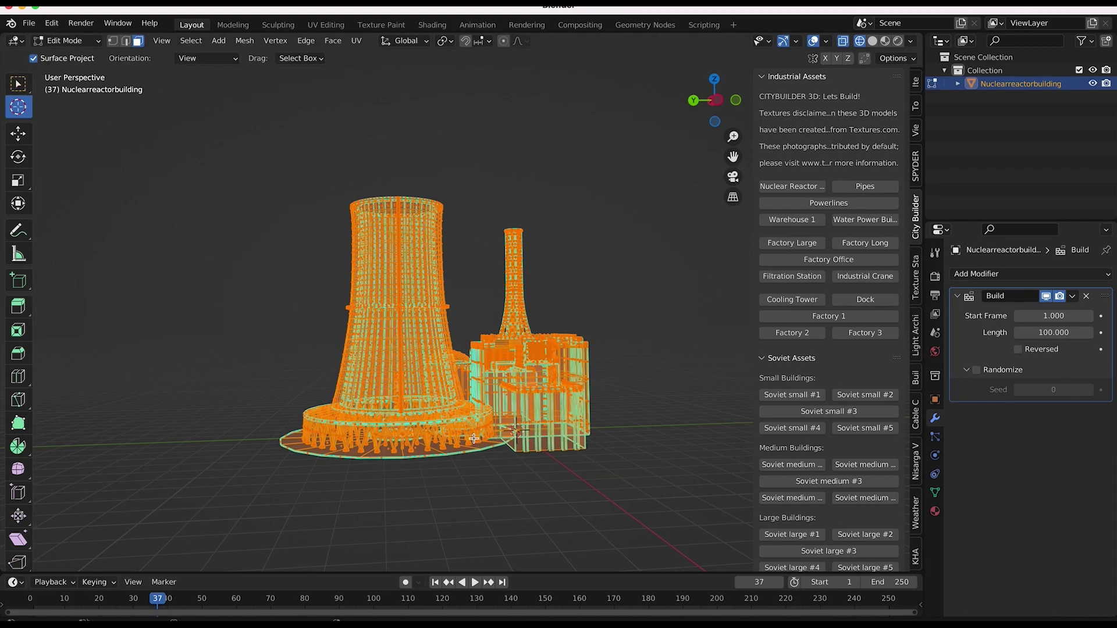
left_click(474, 438)
scroll(479, 448, "right", 3)
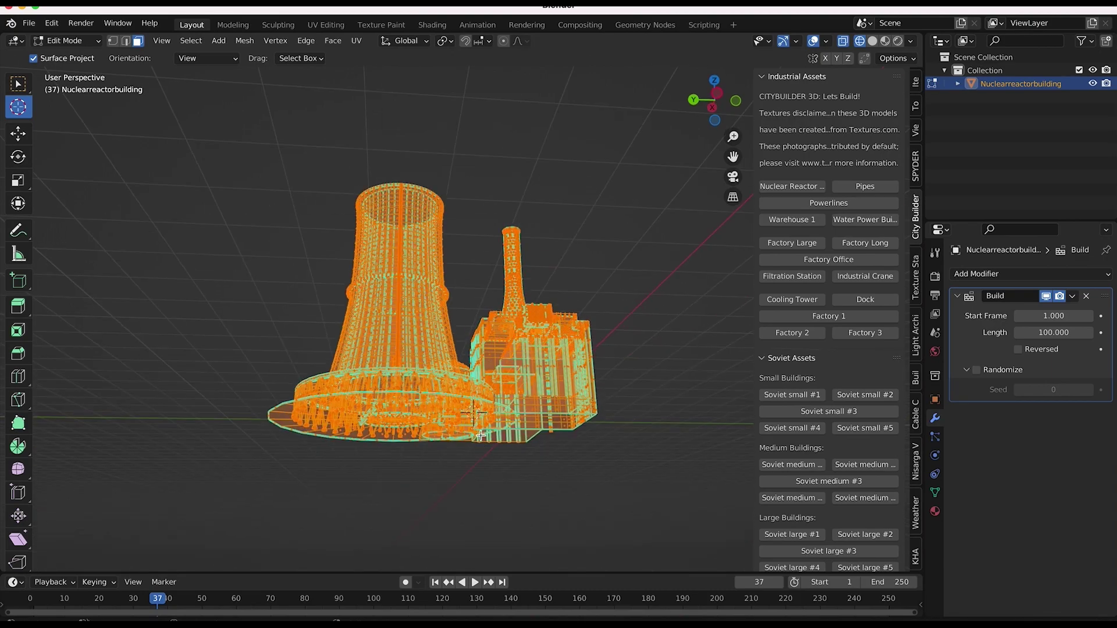
Sort the selected mesh elements by Cursor Distance from the 3D cursor at the tower's base.
left_click(244, 41)
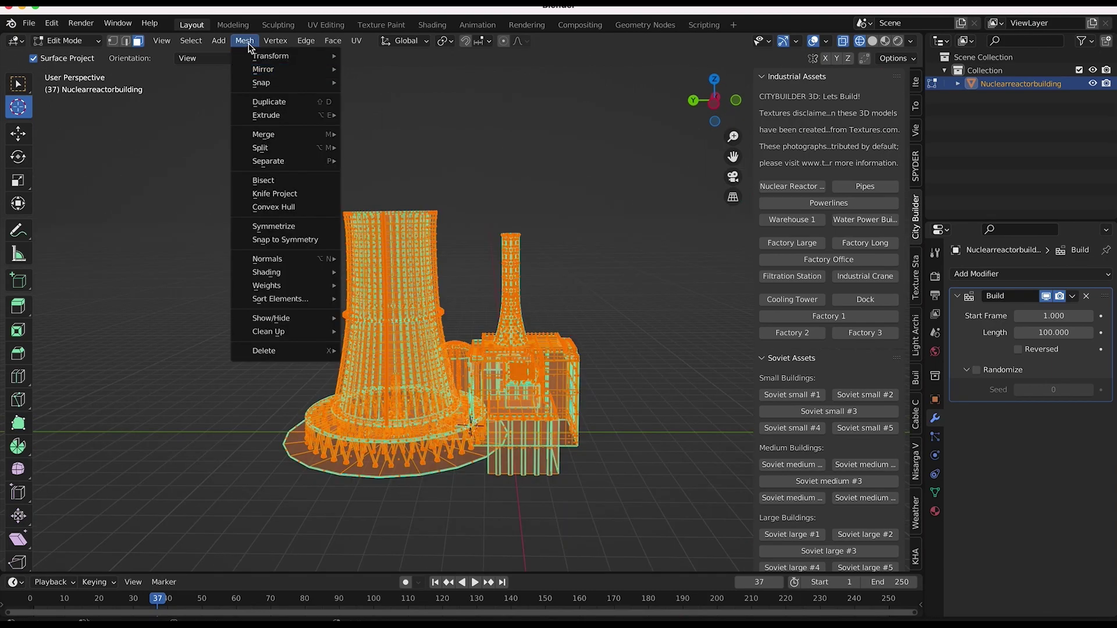
left_click(248, 45)
left_click(246, 44)
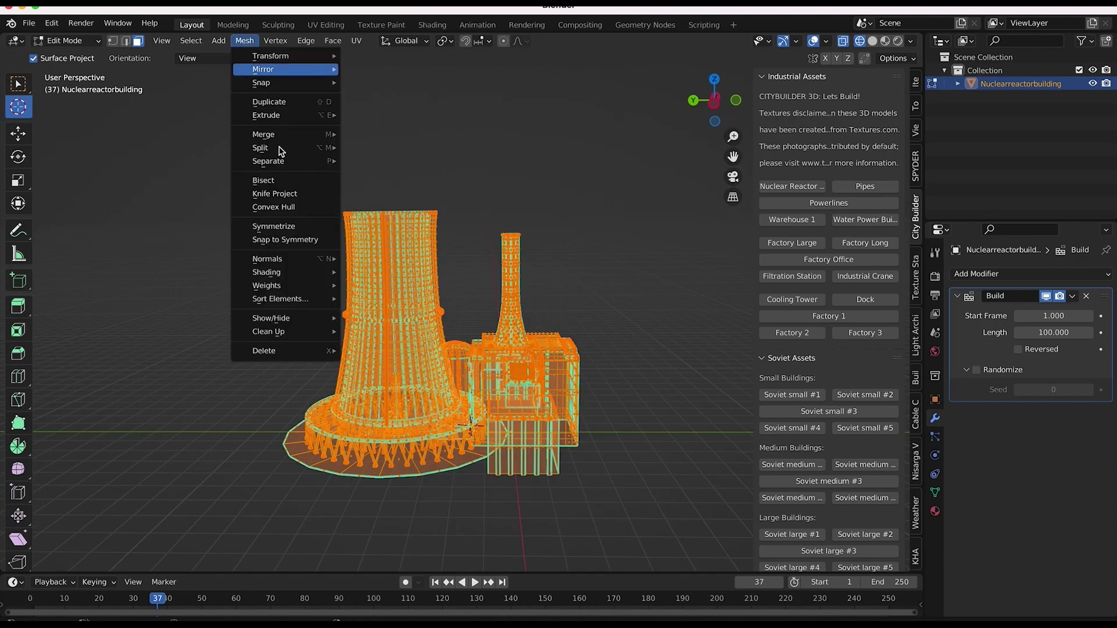
mouse_move(280, 299)
left_click(383, 329)
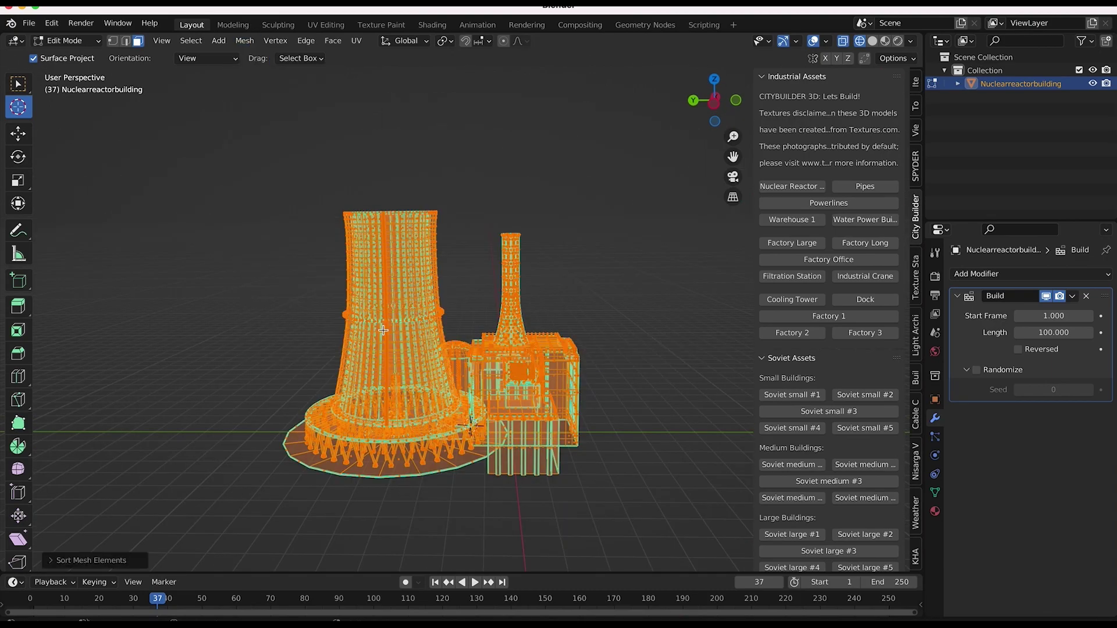
Return to Object Mode and scrub the build animation from frame 1 to frame 102.
left_click(67, 41)
left_click(71, 57)
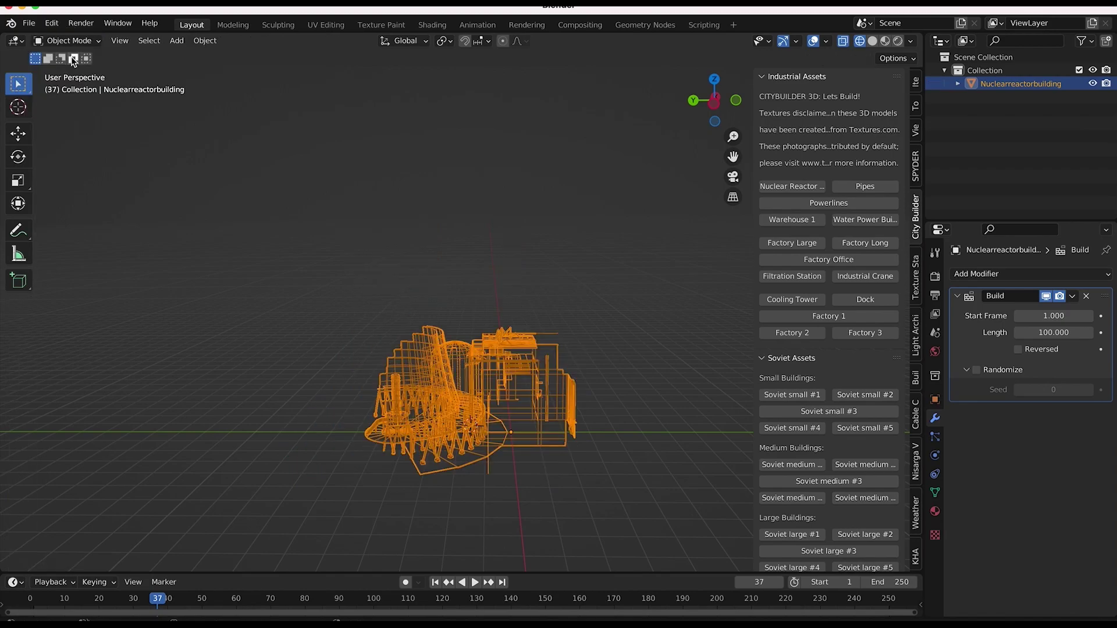
left_click(39, 604)
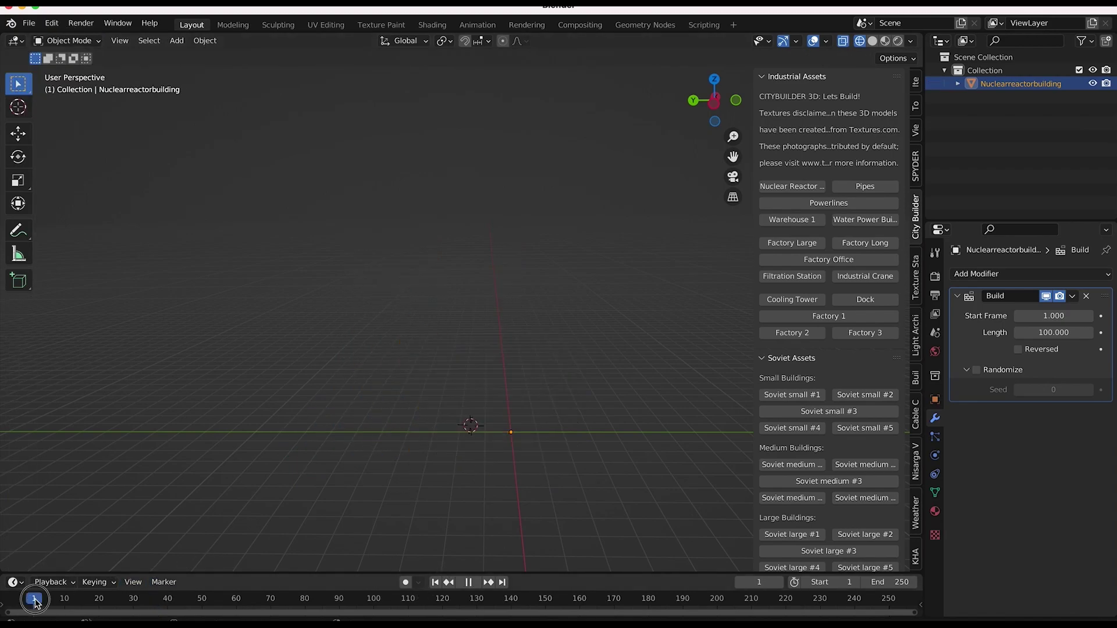
left_click_drag(38, 600, 383, 607)
Switch the fully built model from wireframe to solid shading and examine it from several sides.
scroll(428, 260, "right", 10)
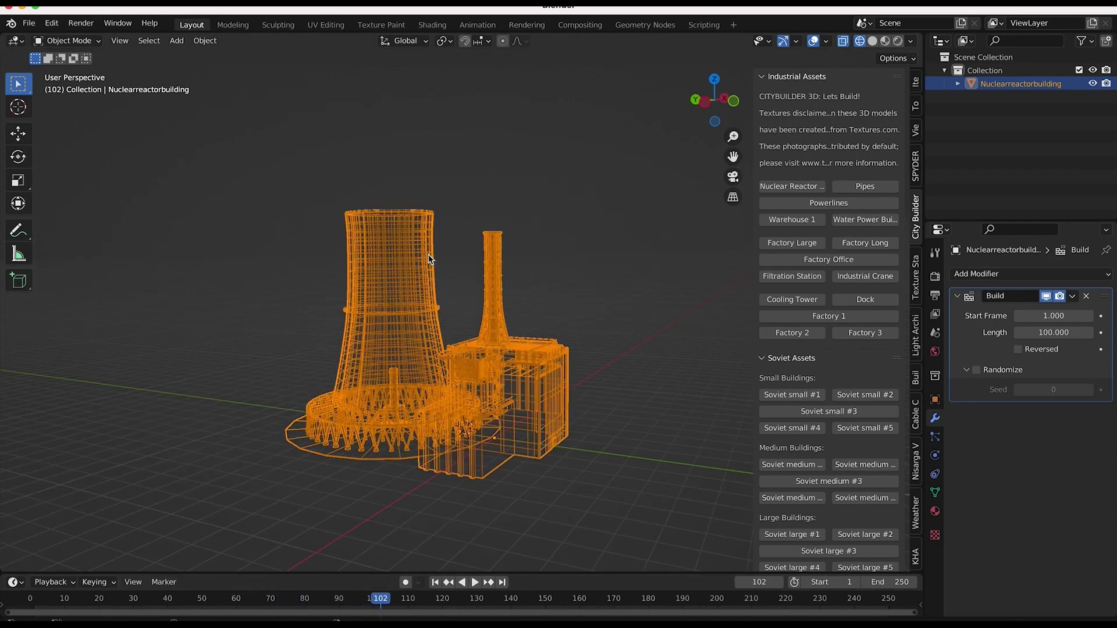
scroll(429, 254, "right", 10)
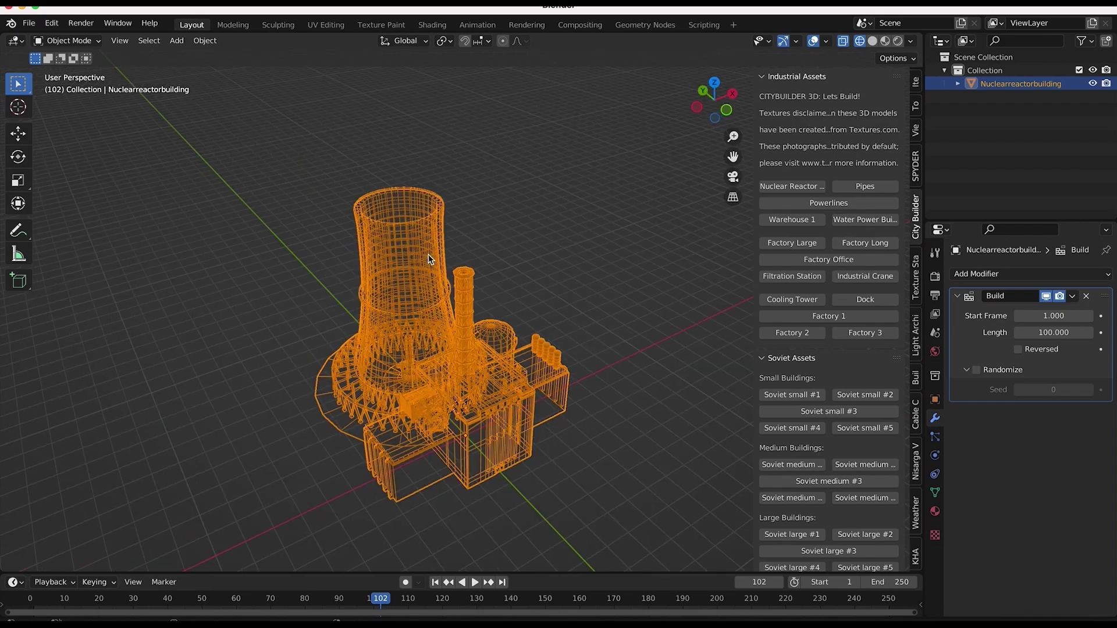
key("shift+z")
scroll(314, 350, "up", 4)
scroll(313, 349, "left", 8)
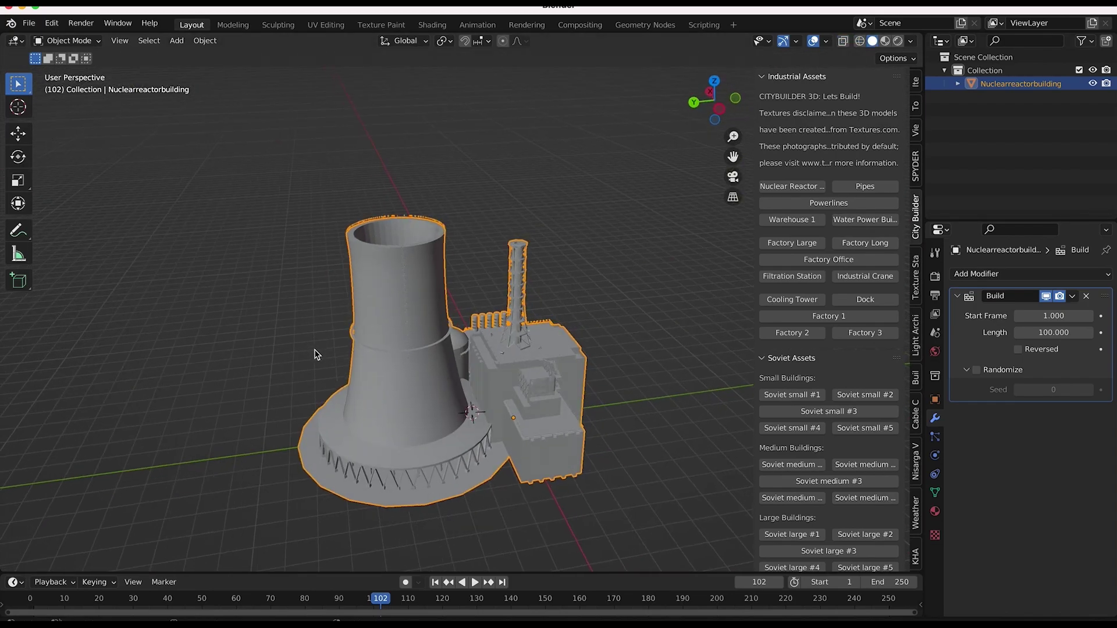
Set the Build modifier's start frame to 30 and scrub the animation forward to frame 94.
left_click(1050, 315)
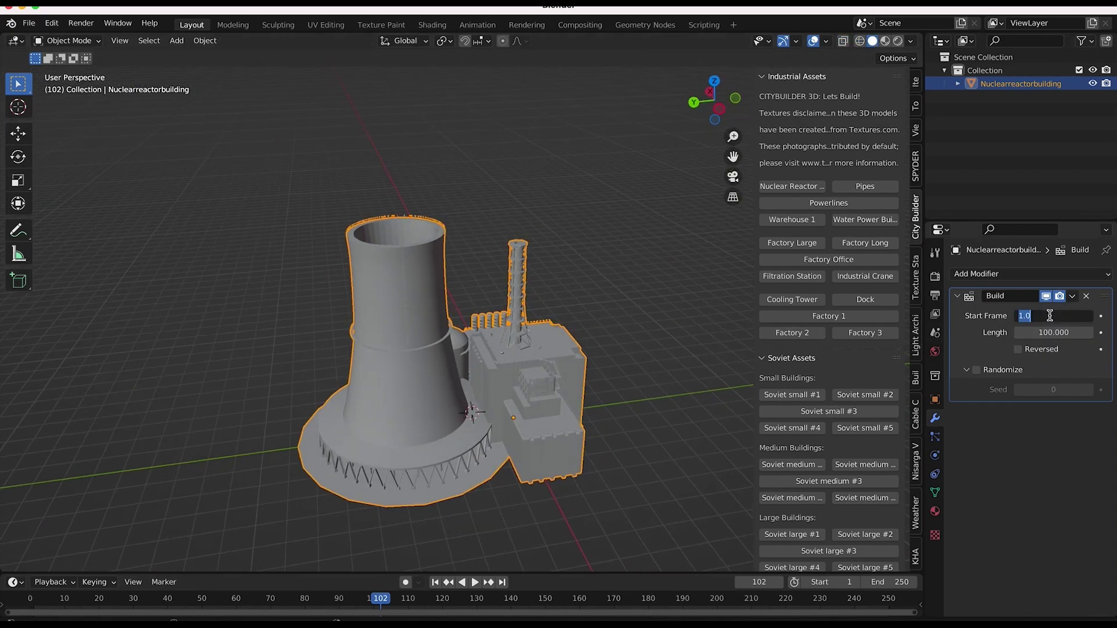
type("30")
key("Return")
left_click_drag(53, 606, 353, 607)
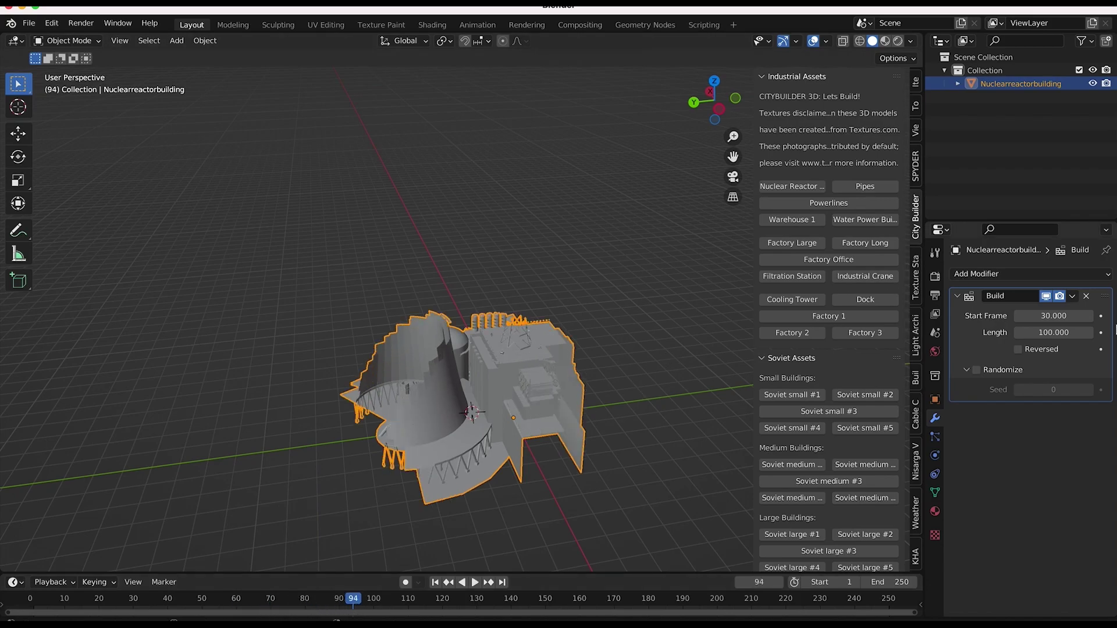
Set the Build modifier's length to 30 and play the build animation from around its start through to frame 63.
left_click(1053, 334)
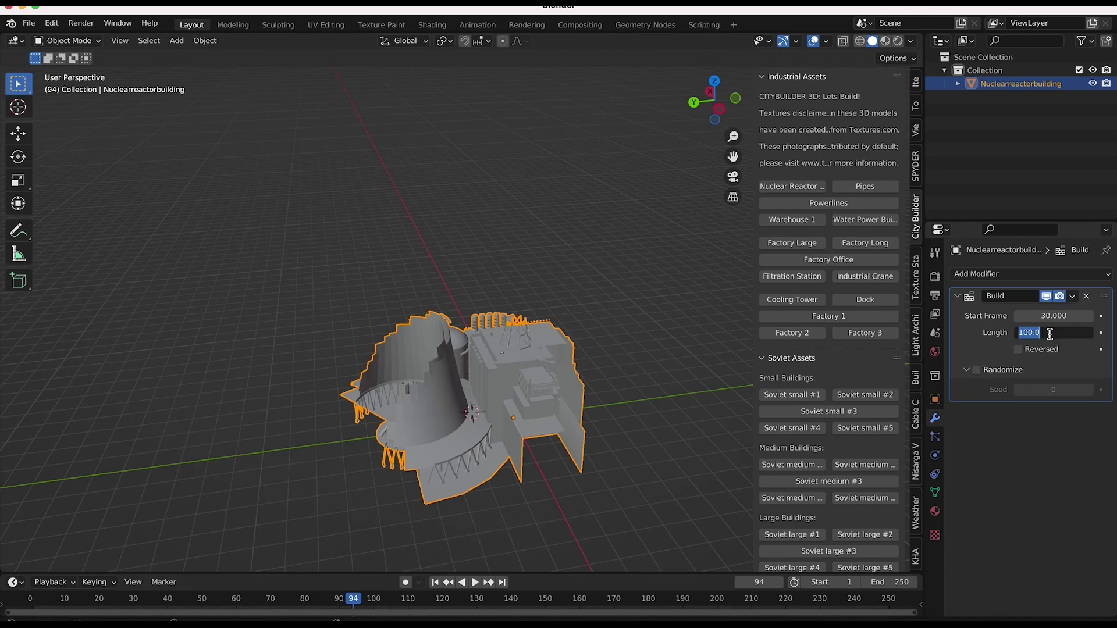
type("30")
key("Return")
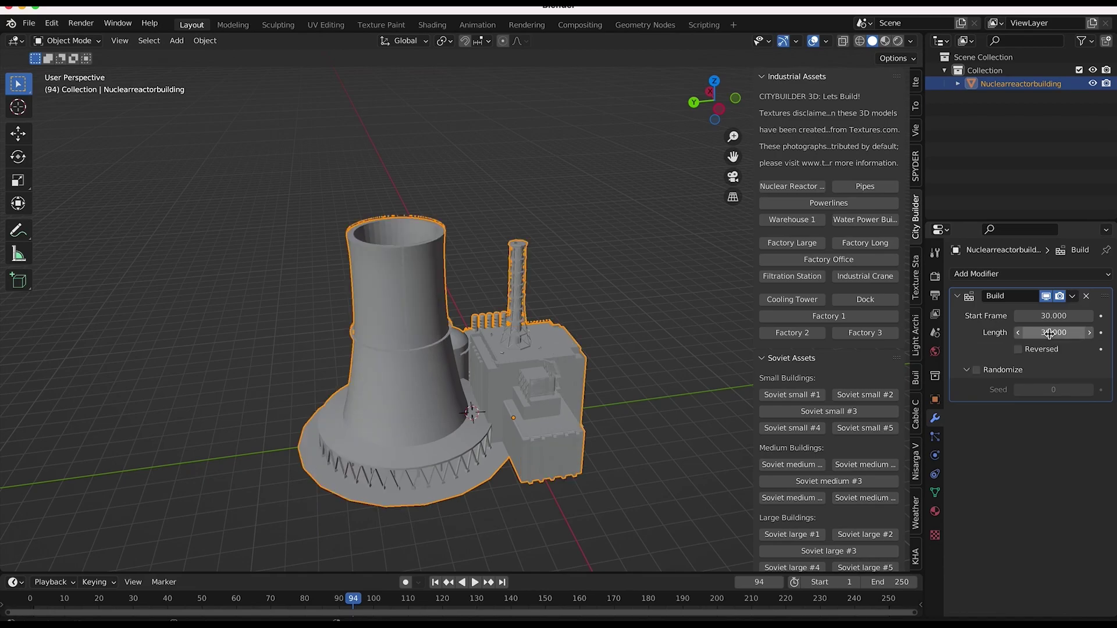
left_click(123, 610)
key("space")
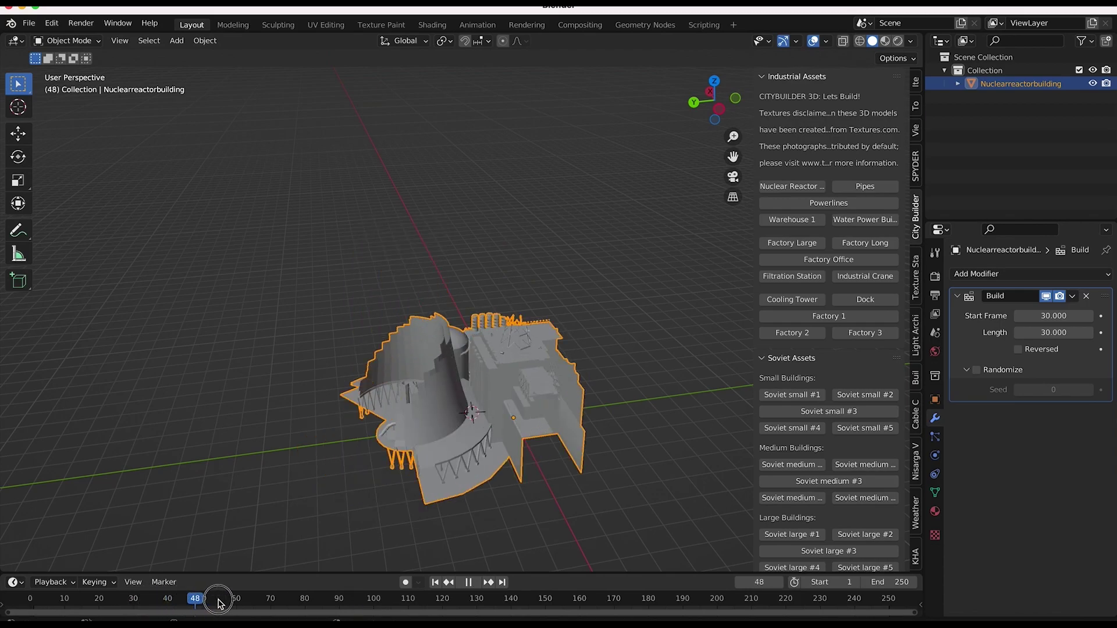
key("space")
middle_click_drag(586, 363, 587, 363)
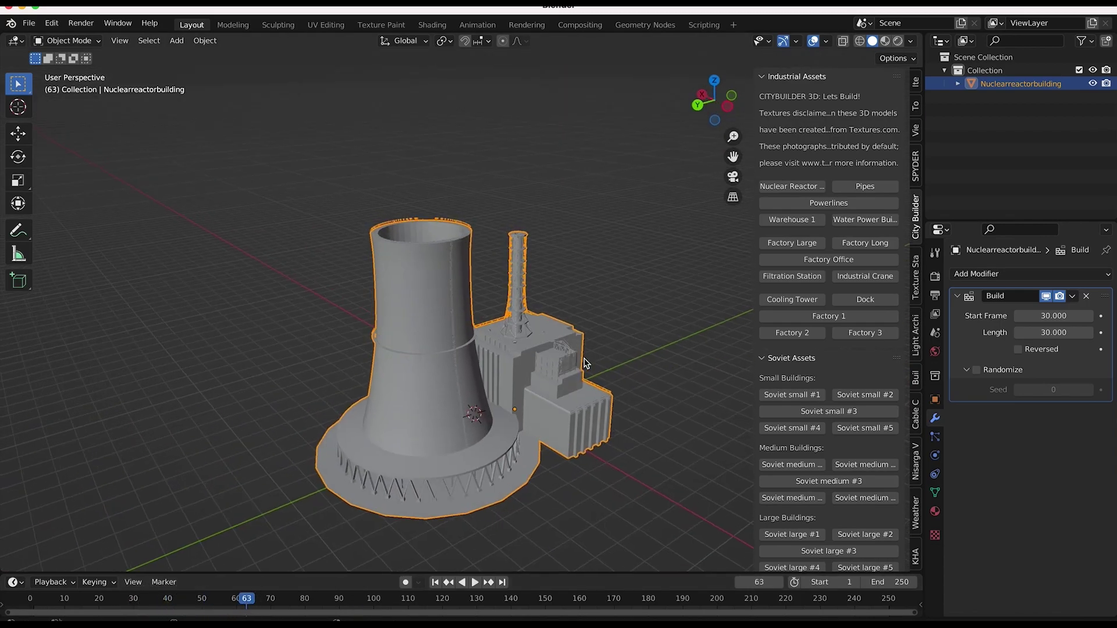
Try the Build modifier's Randomize option at frame 36 and turn it back off.
left_click(977, 371)
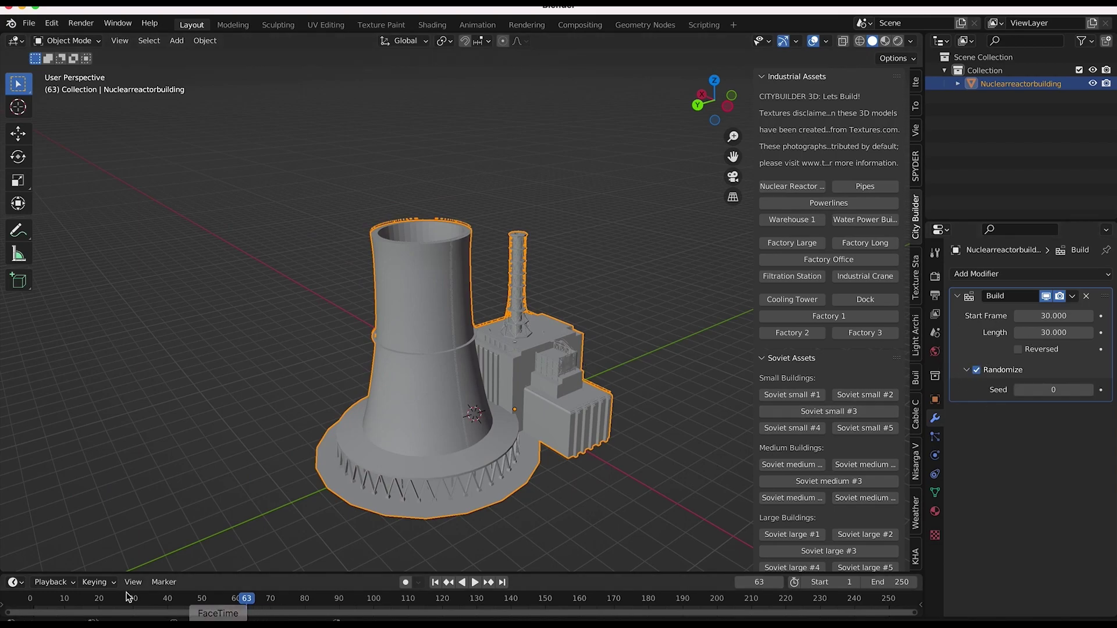
left_click_drag(127, 597, 153, 599)
middle_click_drag(349, 372, 466, 368)
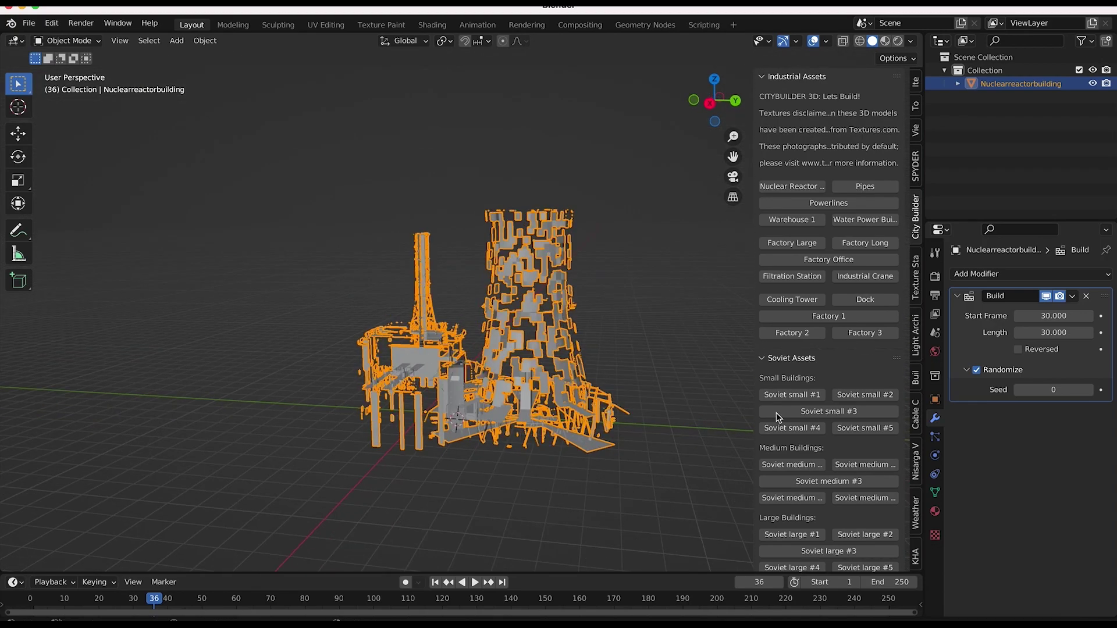
left_click(977, 371)
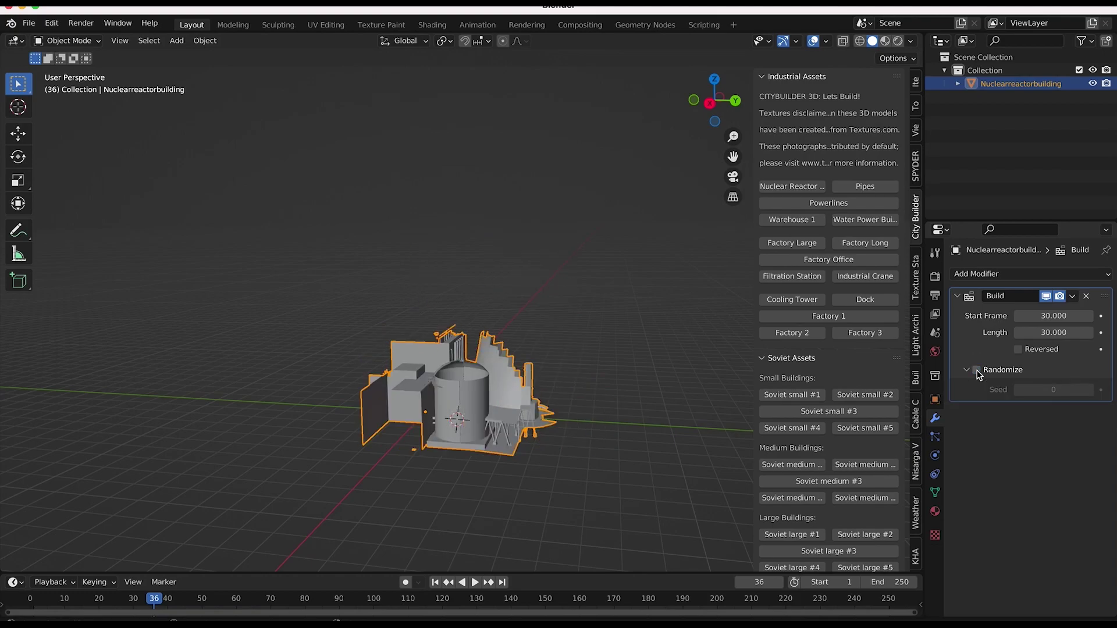
Examine the partly built model from all sides at frame 49 in rendered shading.
middle_click_drag(499, 416, 571, 415)
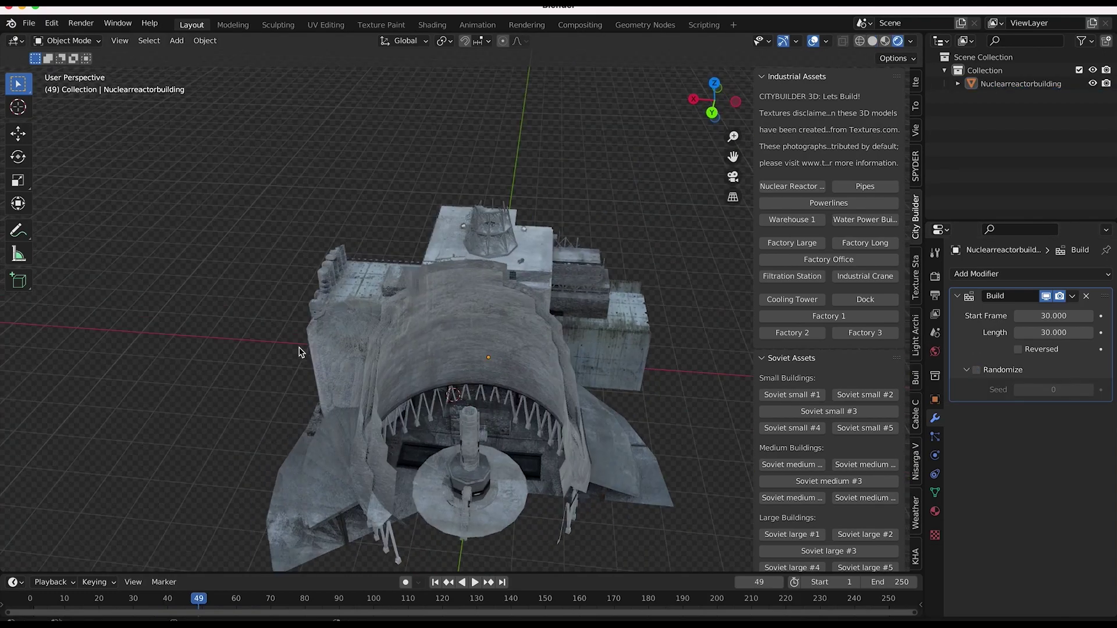
scroll(299, 352, "left", 10)
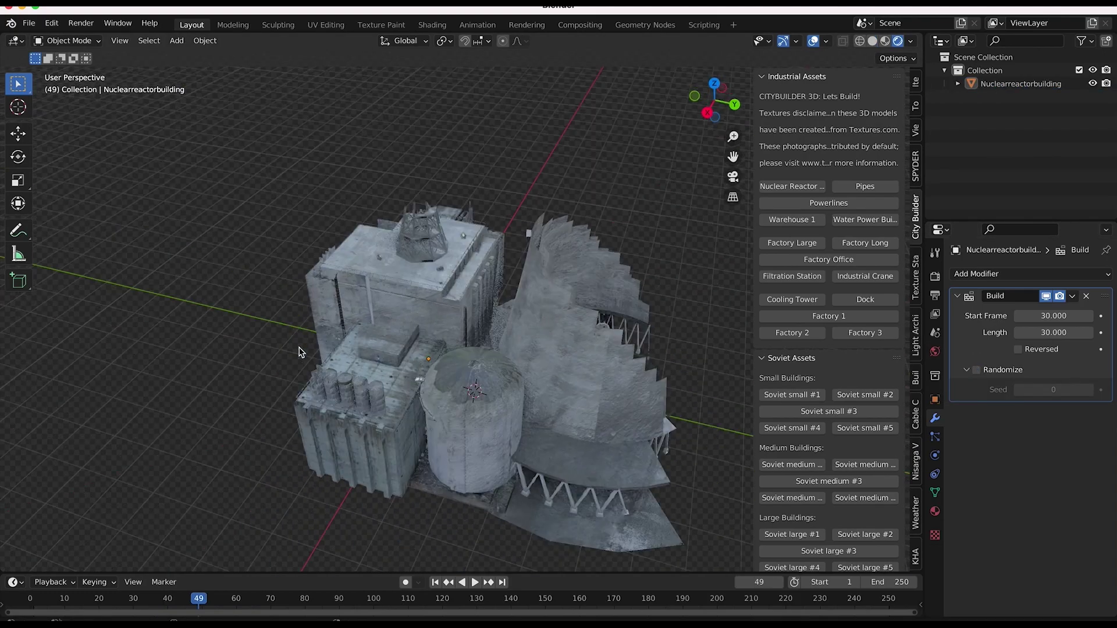
scroll(300, 352, "left", 10)
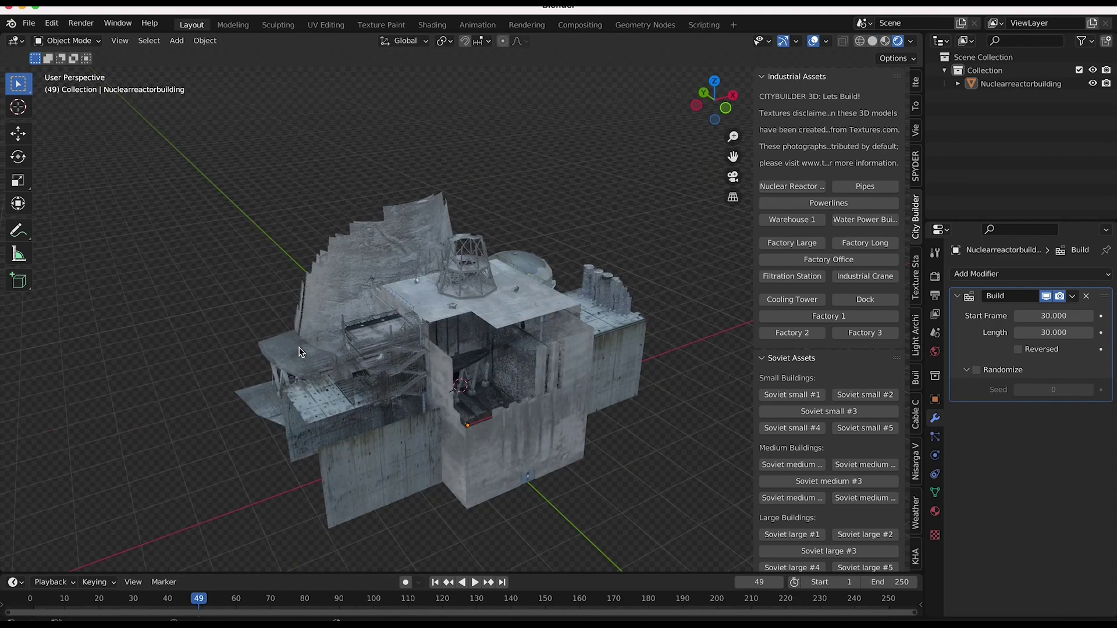
scroll(299, 352, "left", 3)
scroll(299, 352, "down", 2)
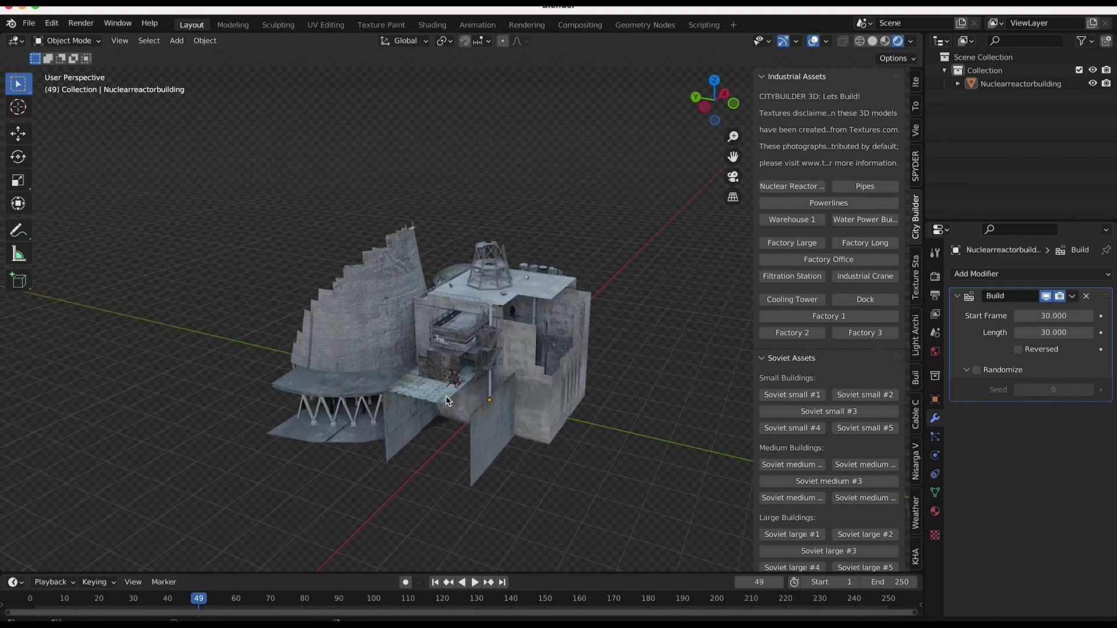